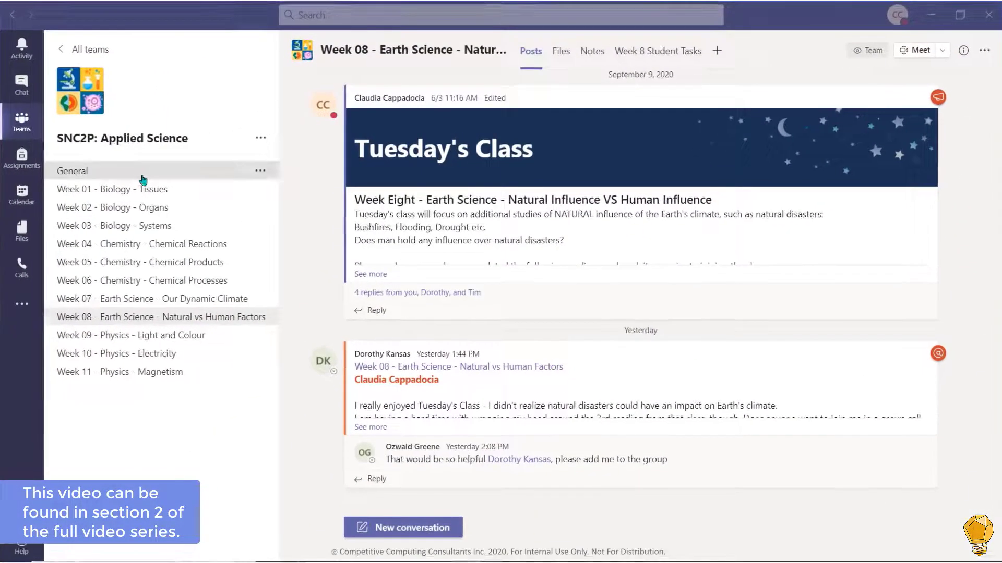
Open the Class Materials folder in the files of the SNC2P: Applied Science team's General channel.
{"action": "left_click", "coordinate": [279, 152]}
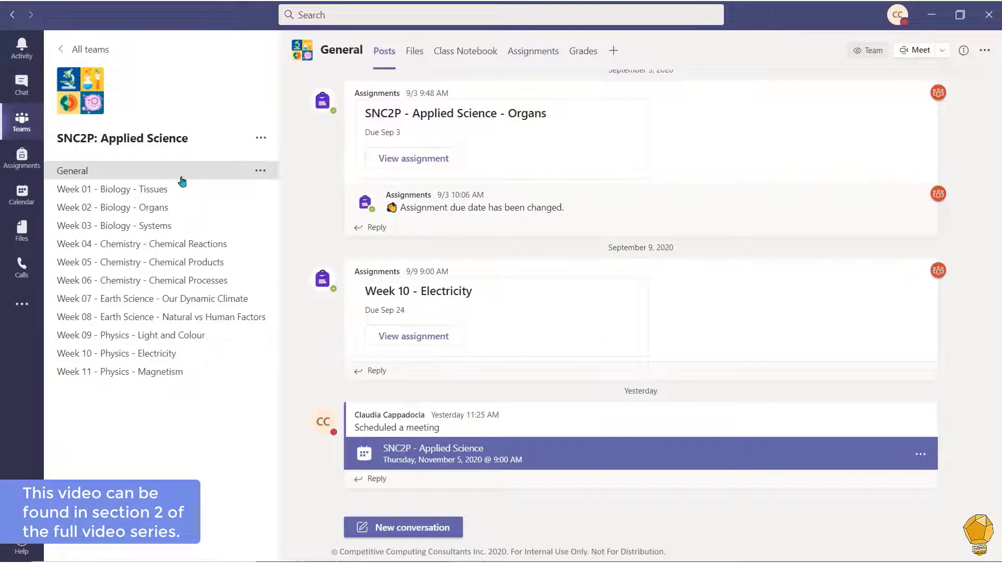
{"action": "left_click", "coordinate": [415, 51]}
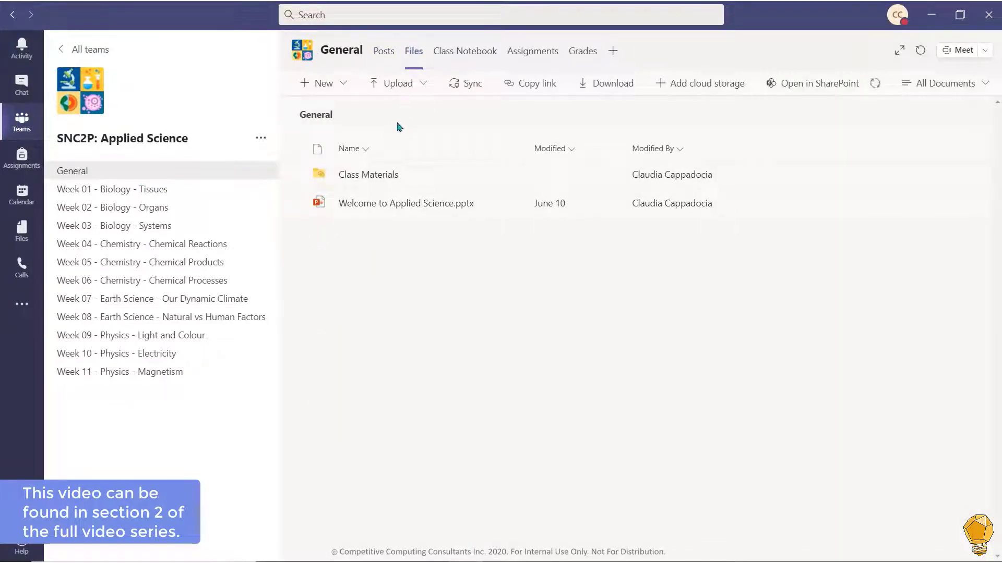
{"action": "left_click", "coordinate": [396, 180]}
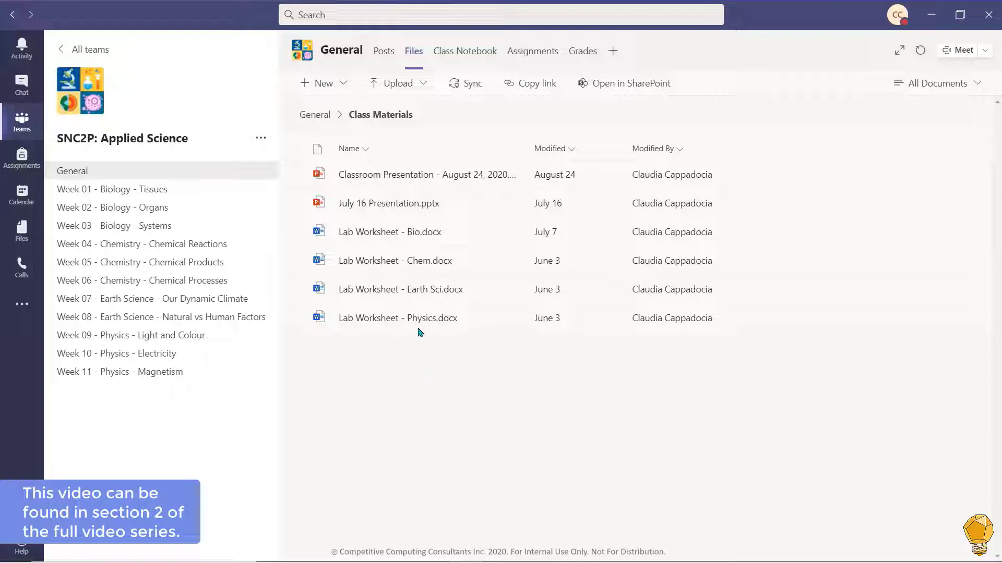
Upload the SNC2P - Course Syllabus document from the Desktop to the Class Materials folder.
{"action": "left_click", "coordinate": [412, 91]}
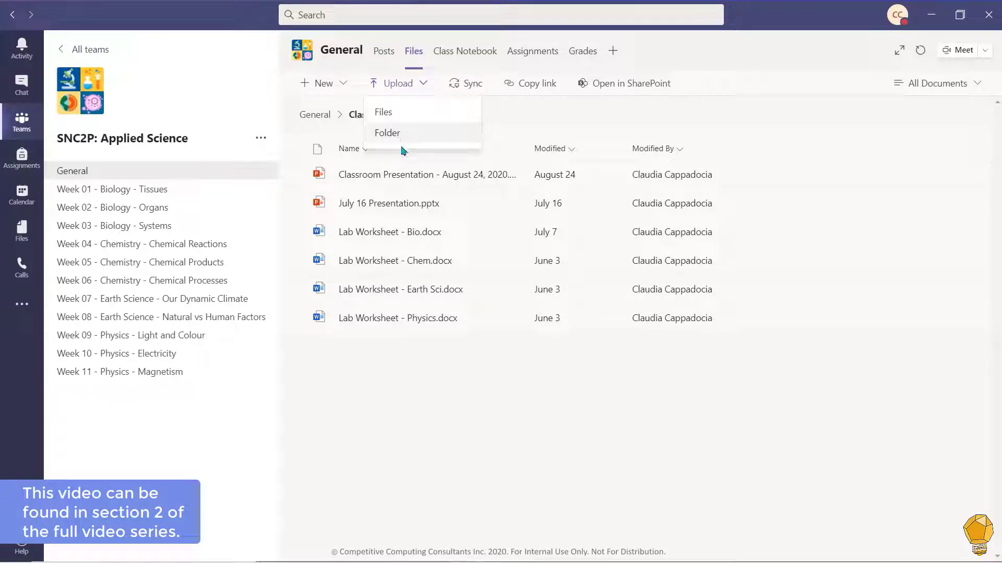
{"action": "left_click", "coordinate": [402, 114]}
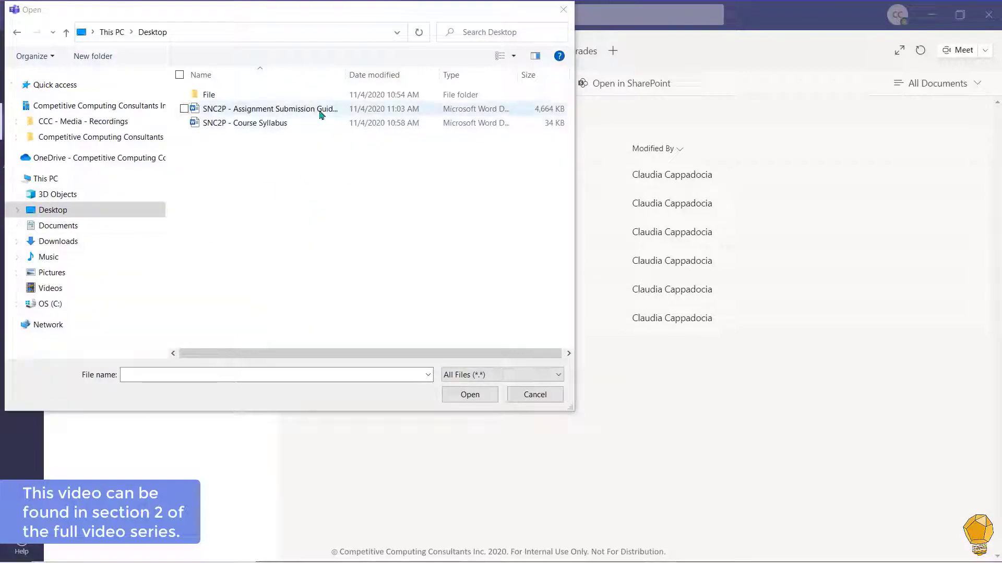
{"action": "left_click", "coordinate": [310, 127]}
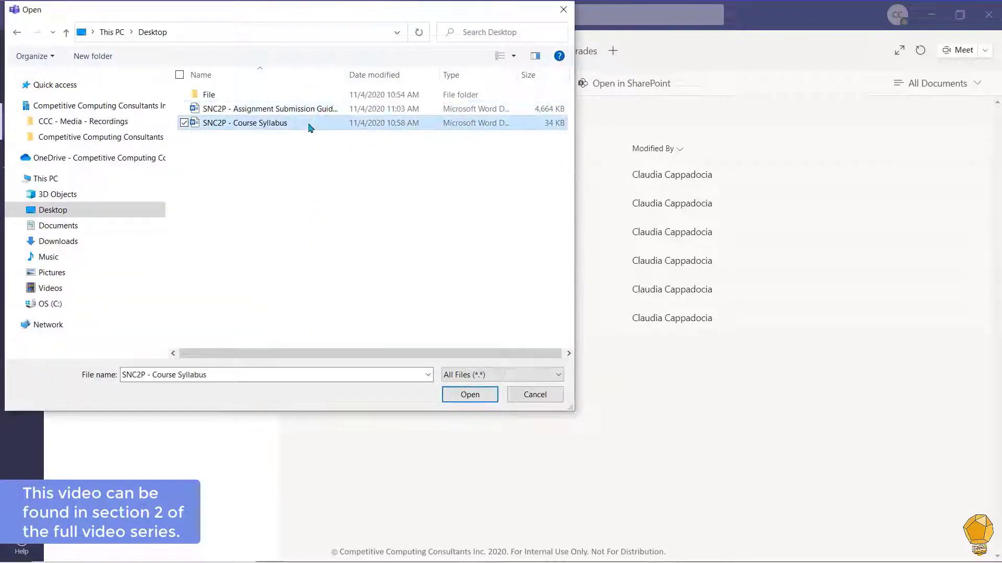
{"action": "left_click", "coordinate": [470, 396]}
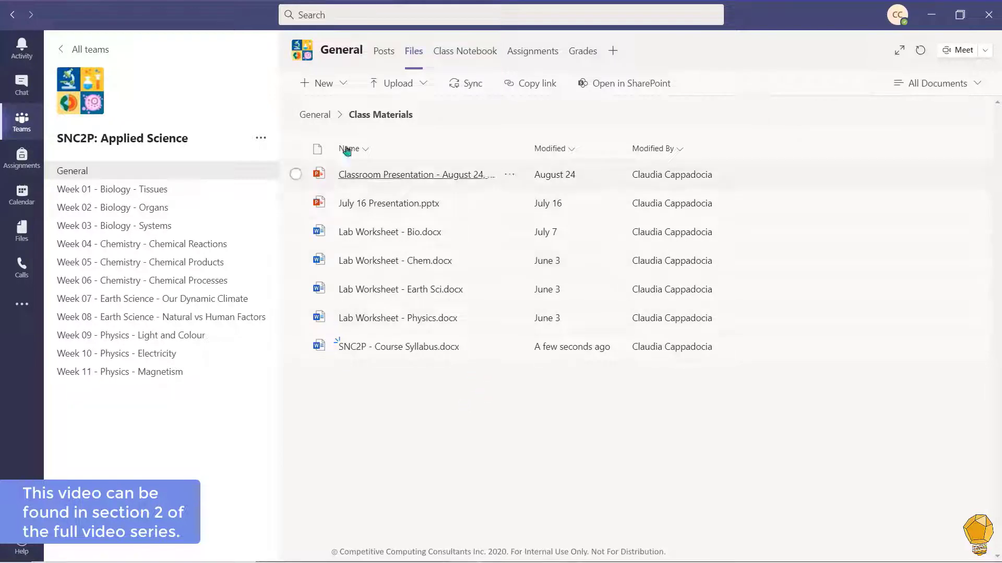
Create a PowerPoint presentation named "Week 05 - Pre-Lab Presentation" in Class Materials and enter a title on its first slide.
{"action": "left_click", "coordinate": [341, 86]}
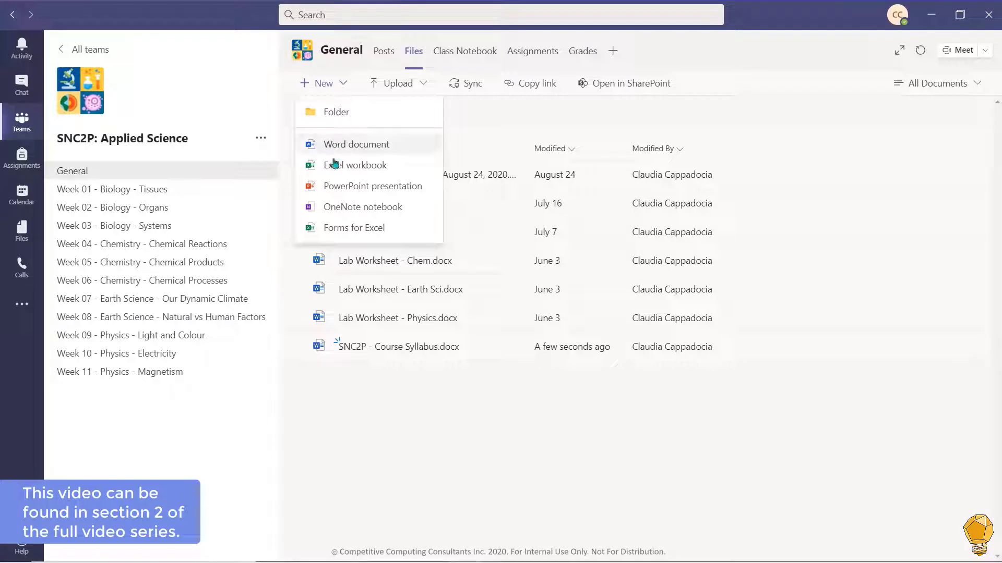
{"action": "left_click", "coordinate": [338, 187]}
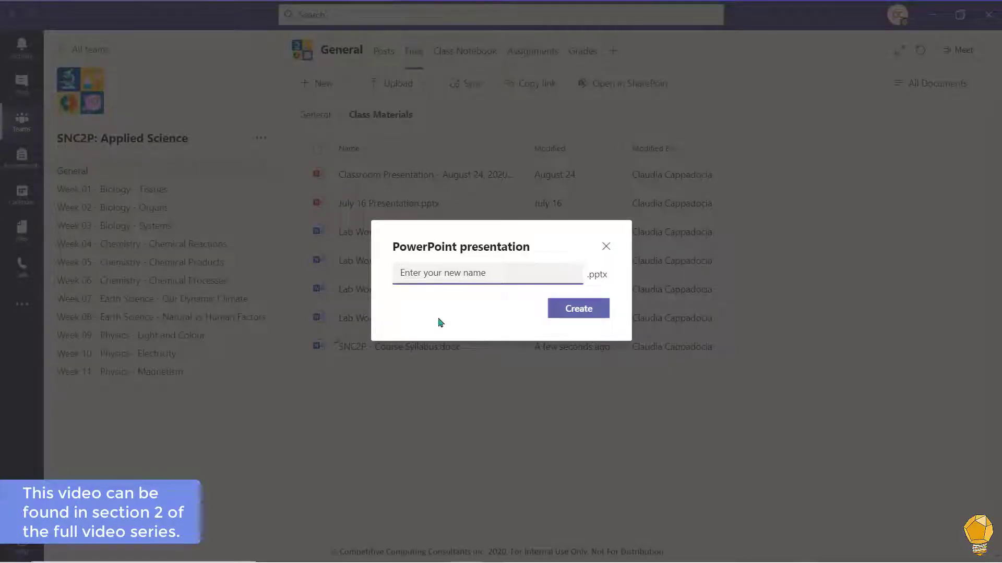
{"action": "type", "text": "Week 05 - Pre-Lab Presentation"}
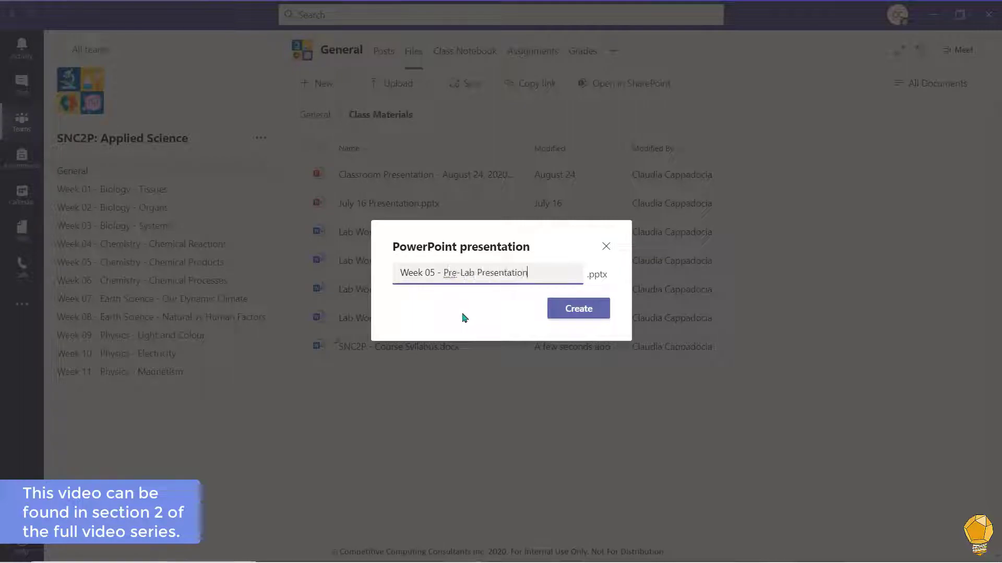
{"action": "left_click", "coordinate": [571, 310]}
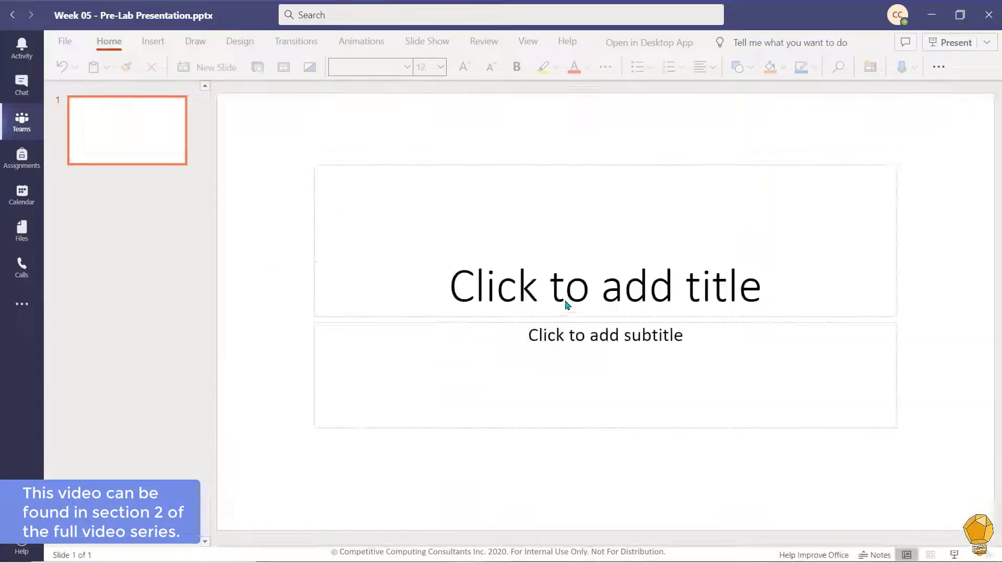
{"action": "left_click", "coordinate": [560, 294]}
{"action": "type", "text": "Pre-Lab Presentation.pptx"}
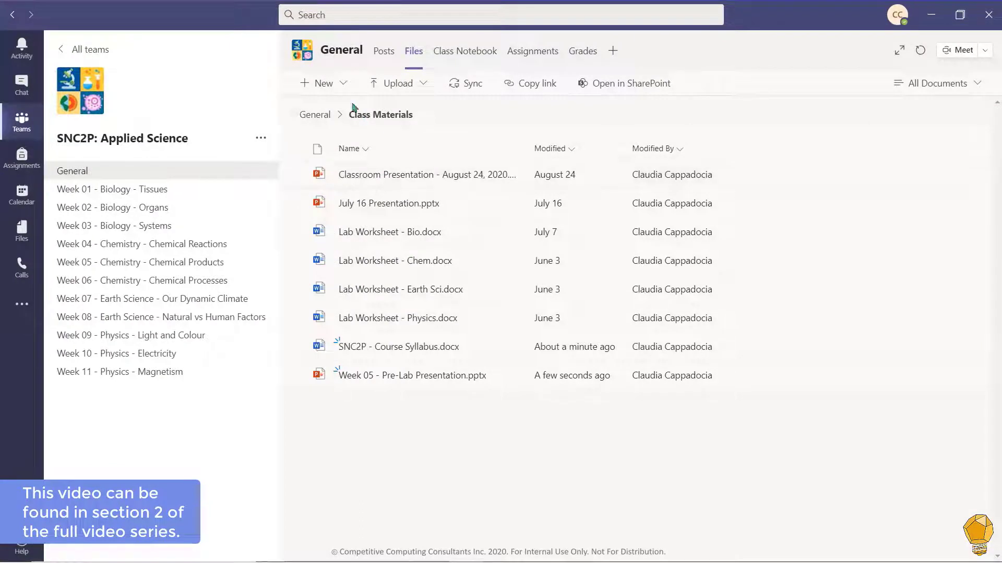
Create a folder named "Lab Worksheets" inside Class Materials.
{"action": "left_click", "coordinate": [343, 85]}
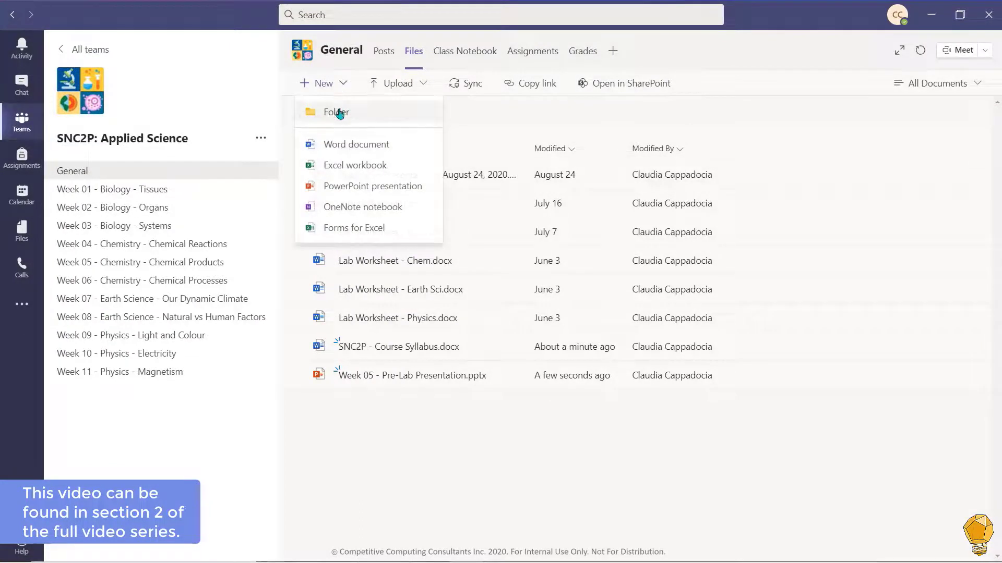
{"action": "left_click", "coordinate": [338, 112]}
{"action": "type", "text": "Lab Worksheets"}
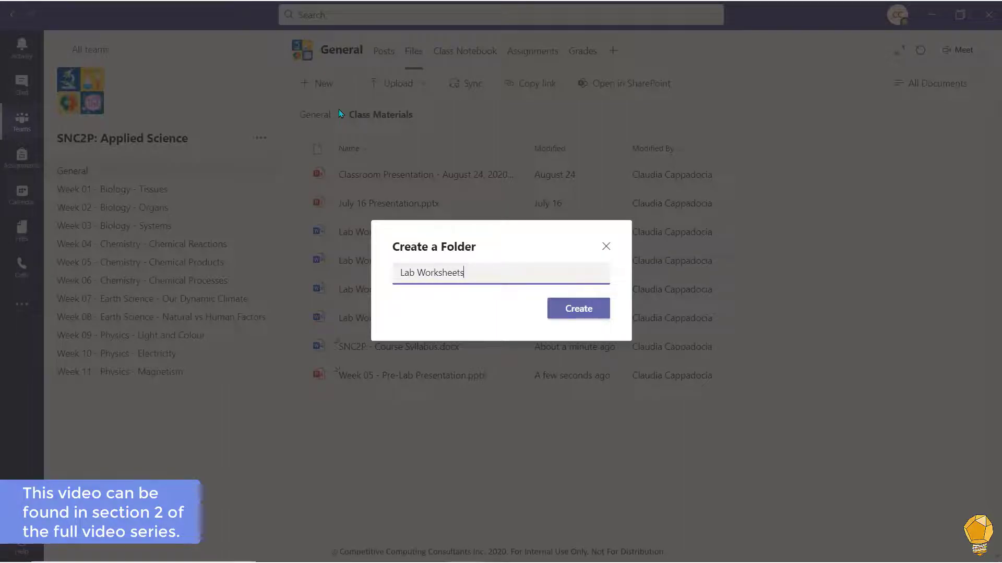
{"action": "key", "text": "Return"}
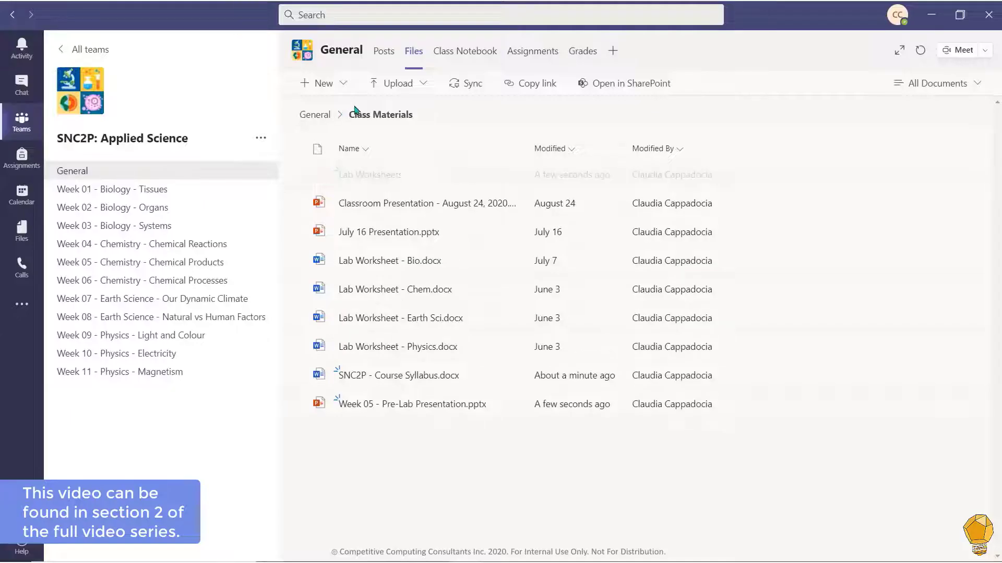
Move the Bio, Chem, Earth Sci and Physics lab worksheets into the Lab Worksheets folder.
{"action": "left_click", "coordinate": [295, 261]}
{"action": "left_click", "coordinate": [296, 289]}
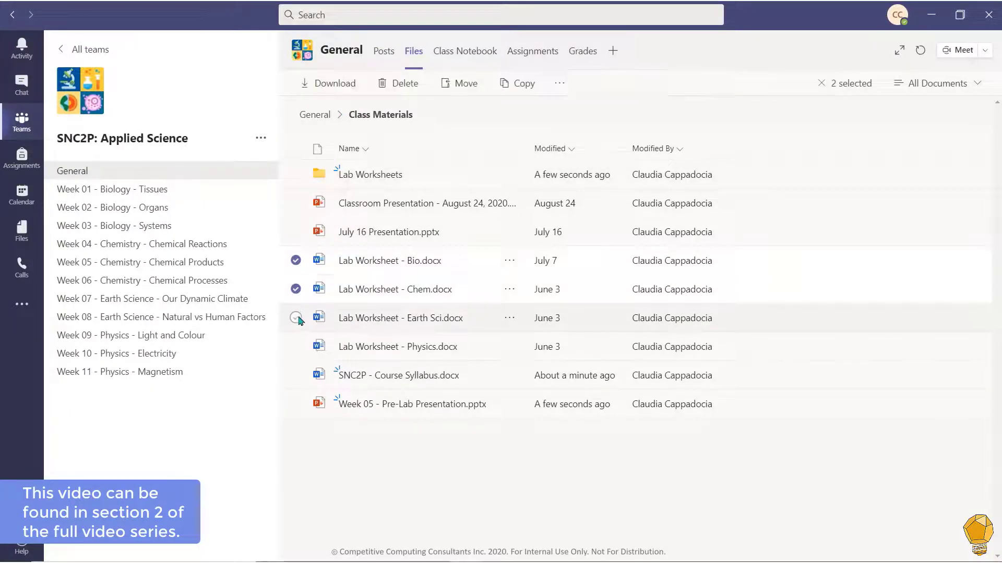
{"action": "left_click", "coordinate": [296, 318]}
{"action": "left_click", "coordinate": [295, 346]}
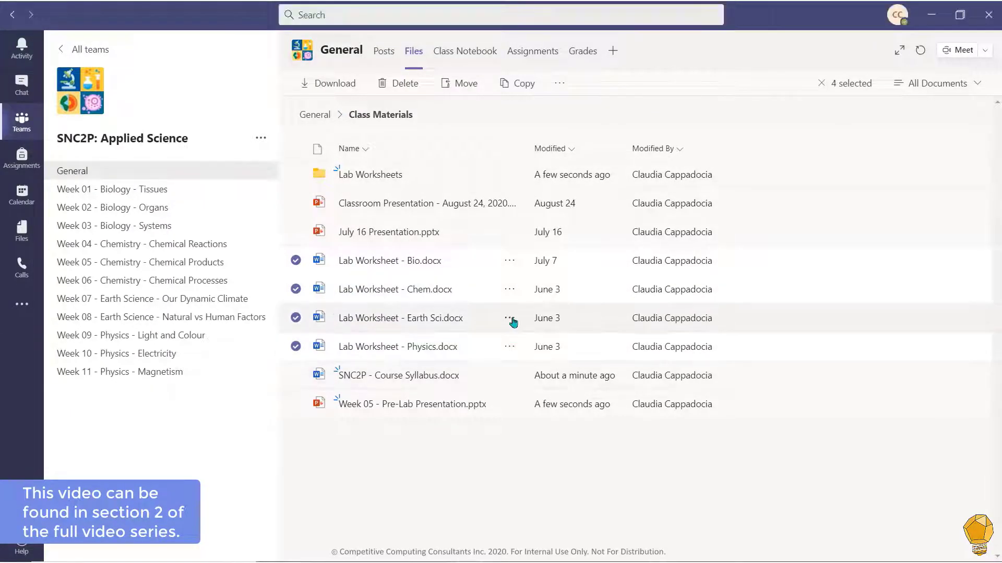
{"action": "left_click", "coordinate": [509, 318]}
{"action": "left_click", "coordinate": [537, 364]}
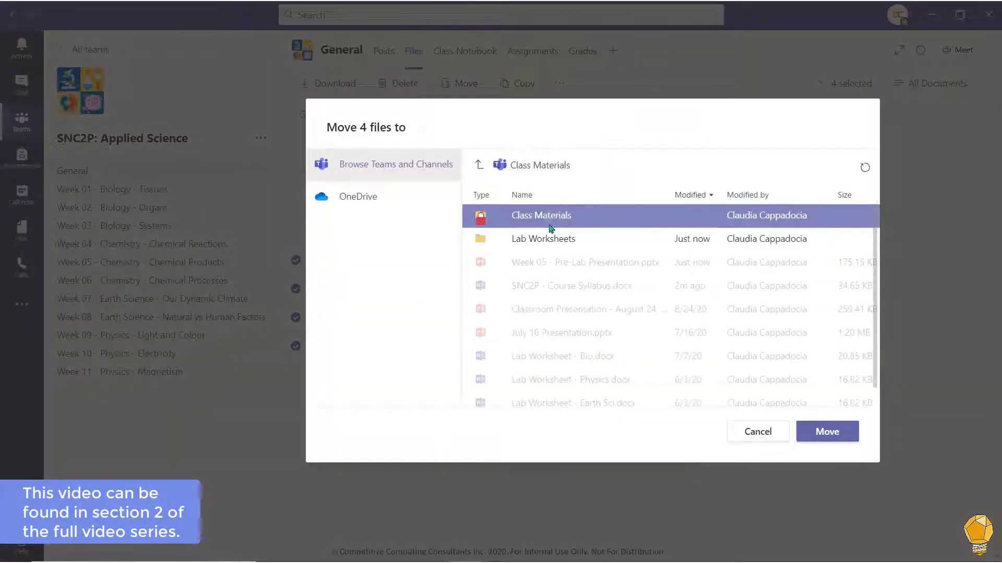
{"action": "left_click", "coordinate": [546, 241]}
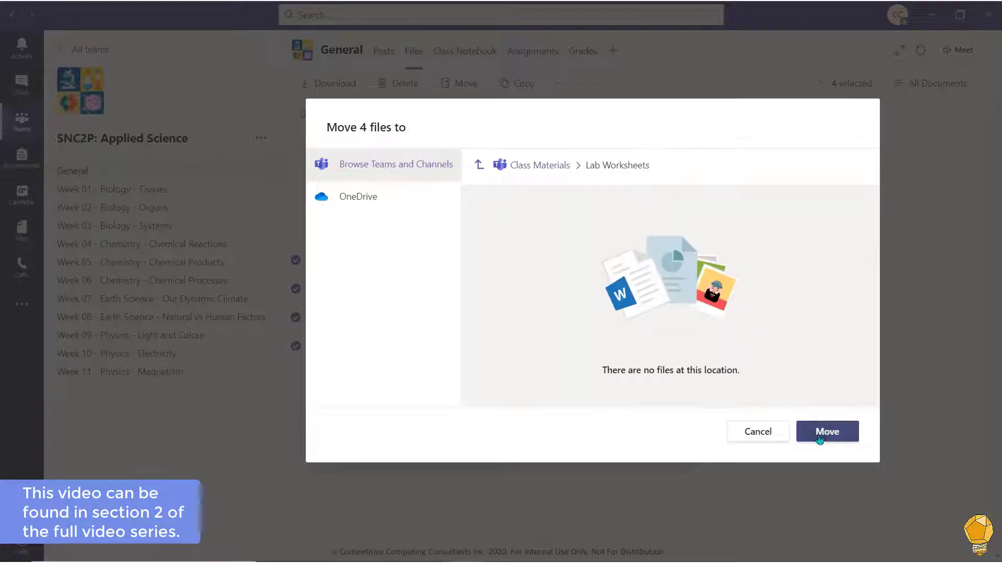
{"action": "left_click", "coordinate": [818, 431]}
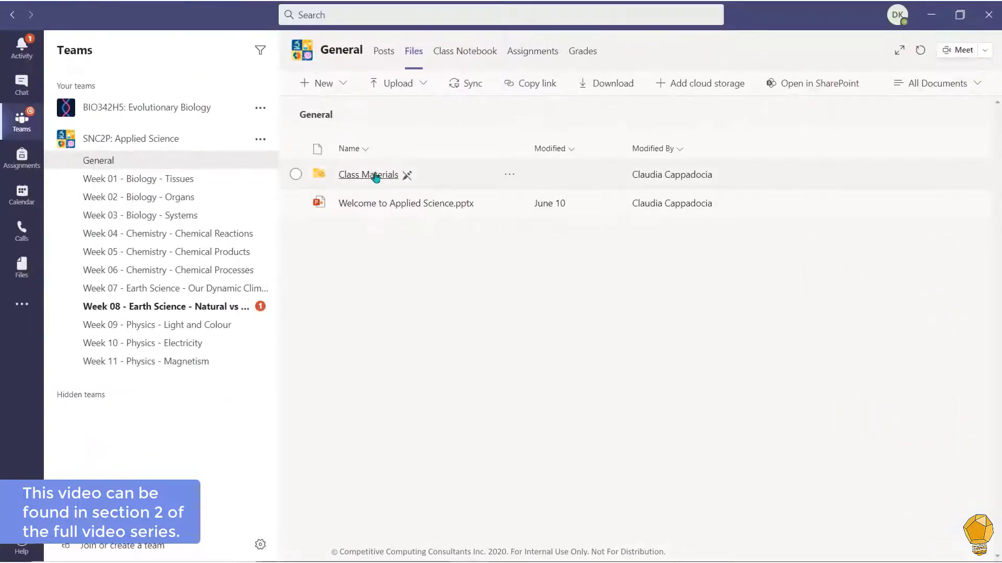
From the student account, open Lab Worksheet - Bio.docx in the Lab Worksheets folder of Class Materials.
{"action": "left_click", "coordinate": [373, 175]}
{"action": "left_click", "coordinate": [389, 176]}
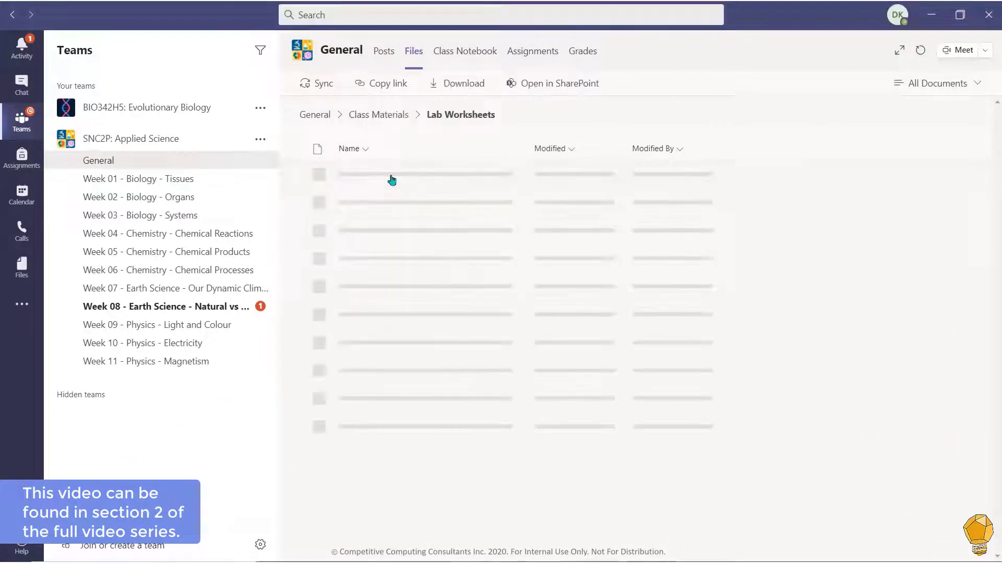
{"action": "left_click", "coordinate": [391, 177]}
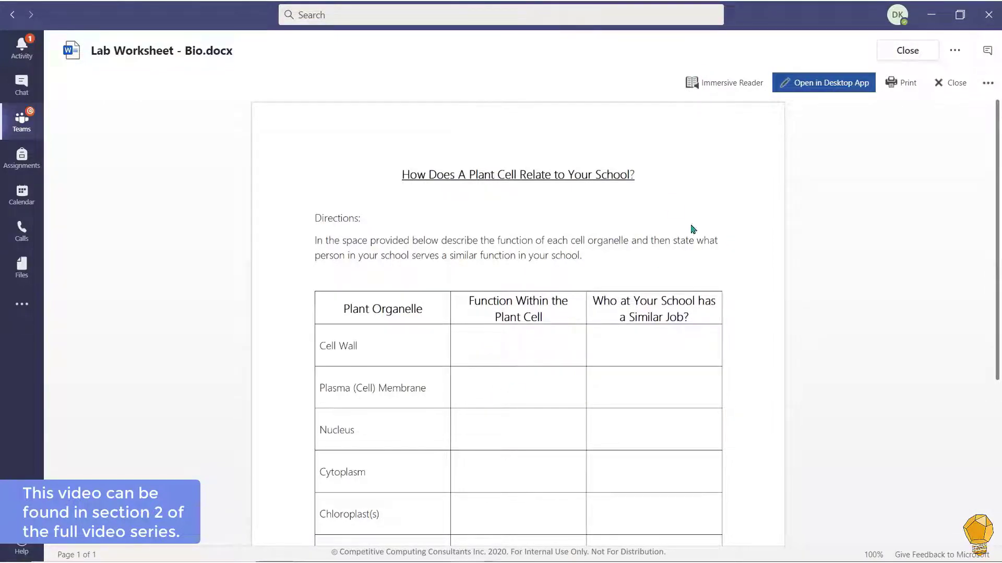
Download Lab Worksheet - Bio.docx and show it in the Downloads folder.
{"action": "left_click", "coordinate": [955, 51]}
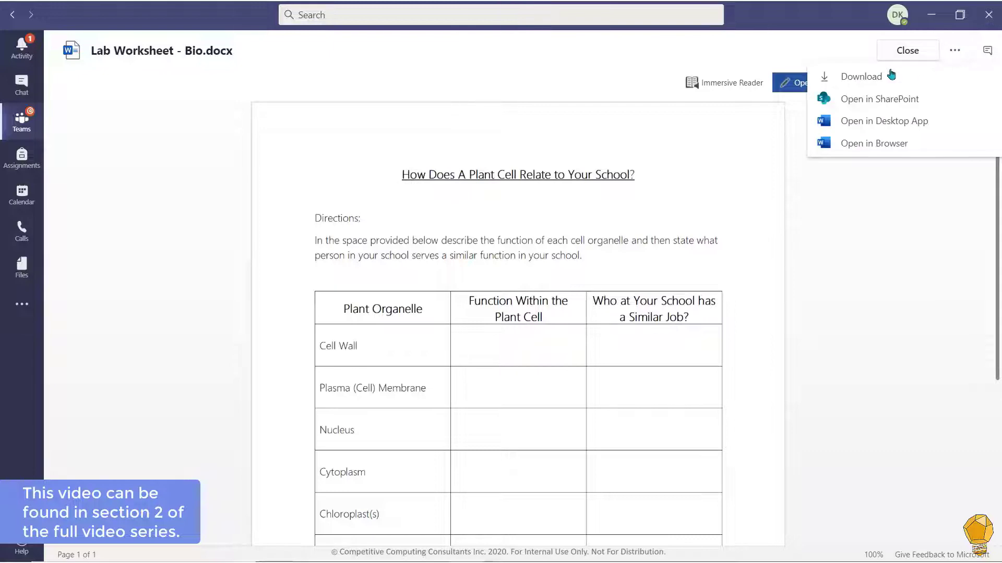
{"action": "left_click", "coordinate": [857, 76]}
{"action": "left_click", "coordinate": [870, 512]}
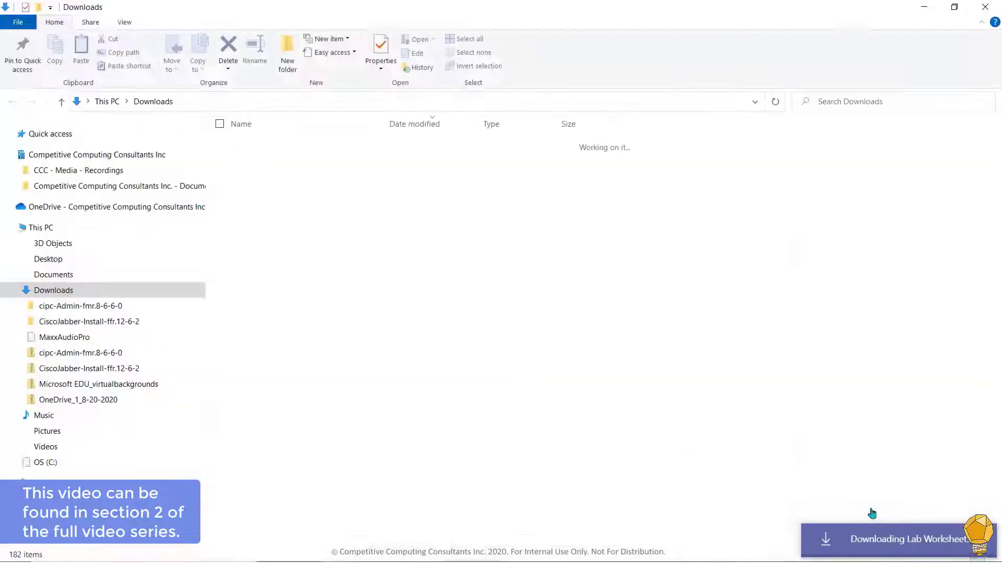
Open the downloaded worksheet in Word, enable editing, and start the Cell Wall function answer with "The purpose of th".
{"action": "double_click", "coordinate": [292, 160]}
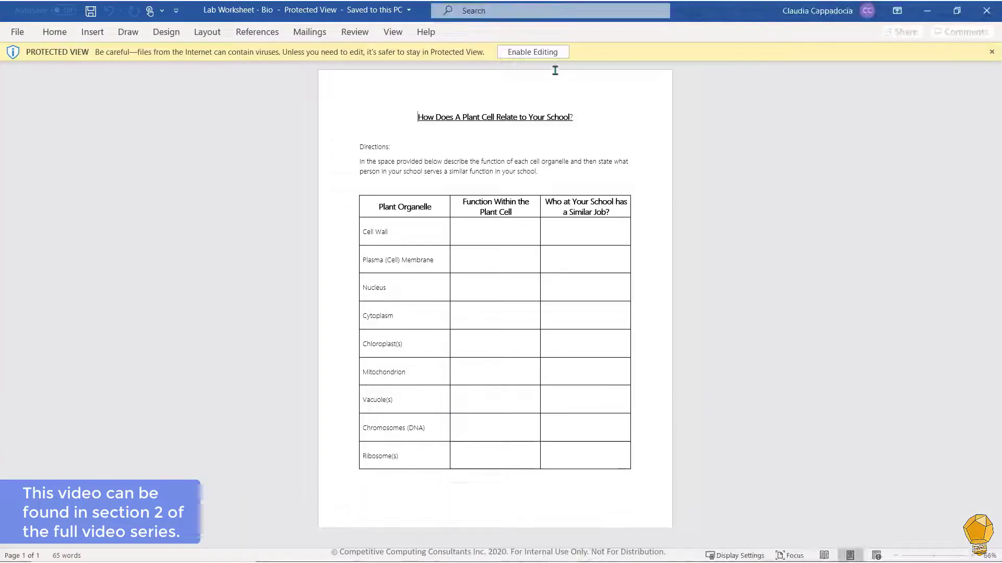
{"action": "left_click", "coordinate": [532, 51]}
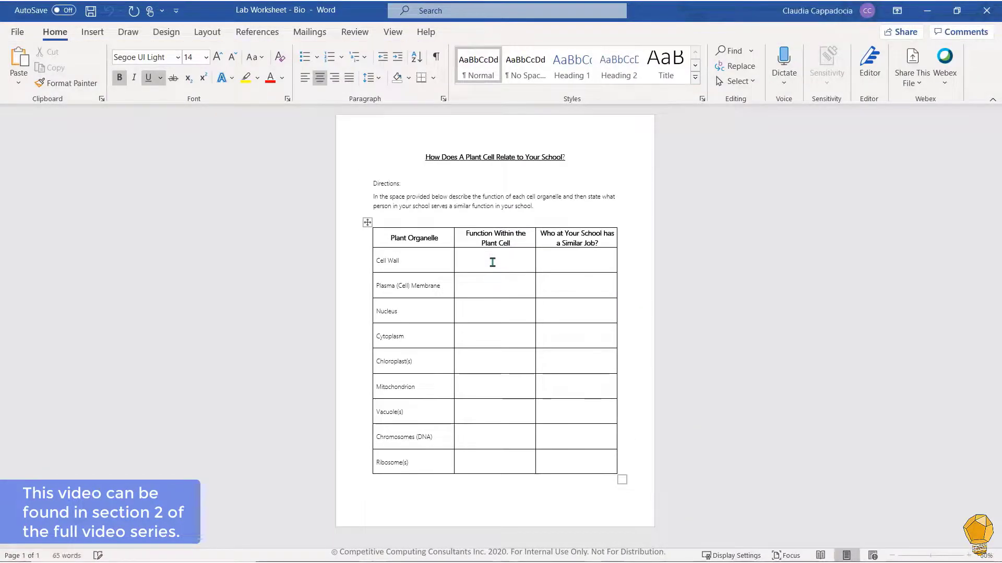
{"action": "left_click", "coordinate": [492, 262]}
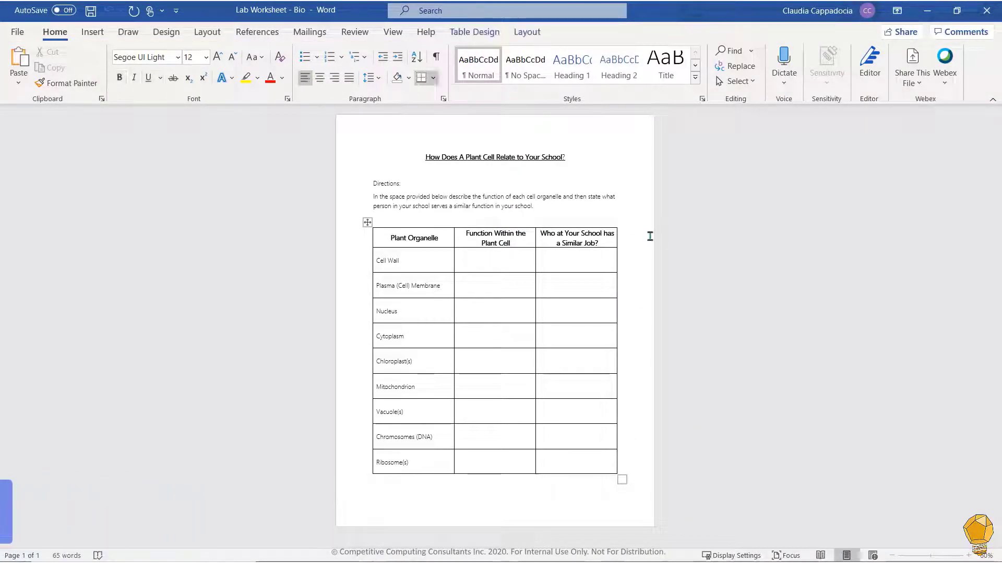
{"action": "type", "text": "The purpose of th"}
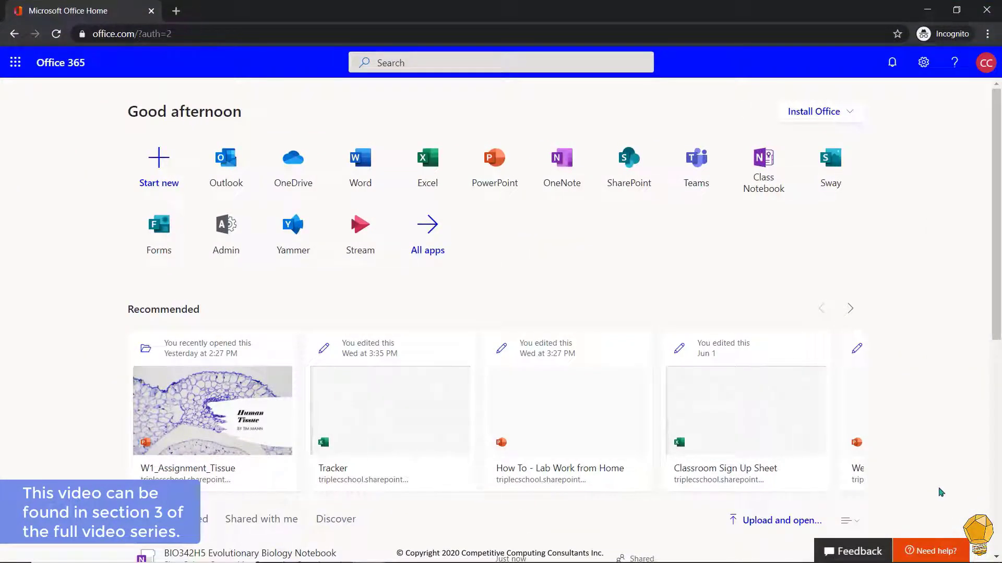
Switch to Class Notebook from the Office 365 home page and open the BIO342H5 Evolutionary Biology Notebook for management.
{"action": "left_click", "coordinate": [764, 178]}
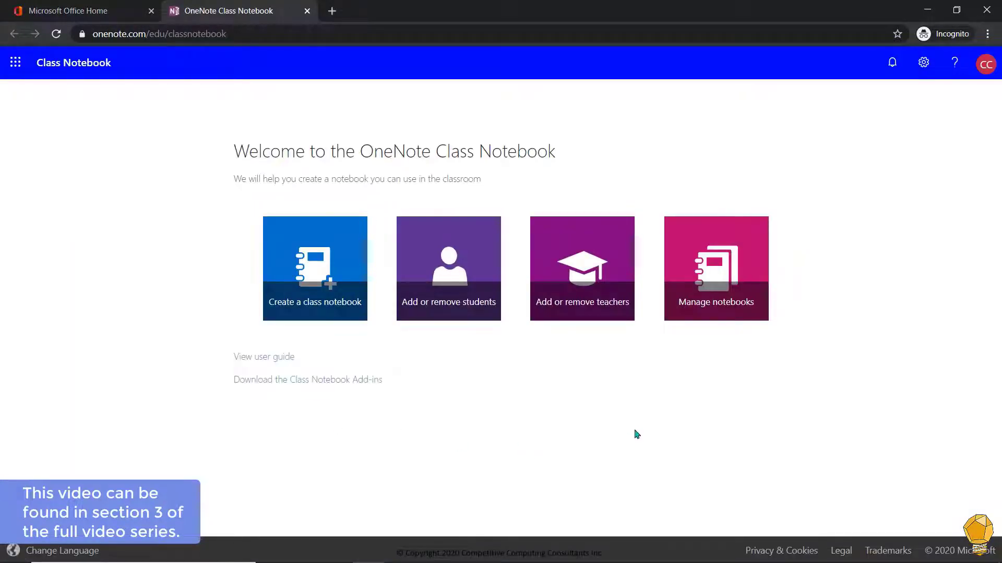
{"action": "left_click", "coordinate": [703, 313]}
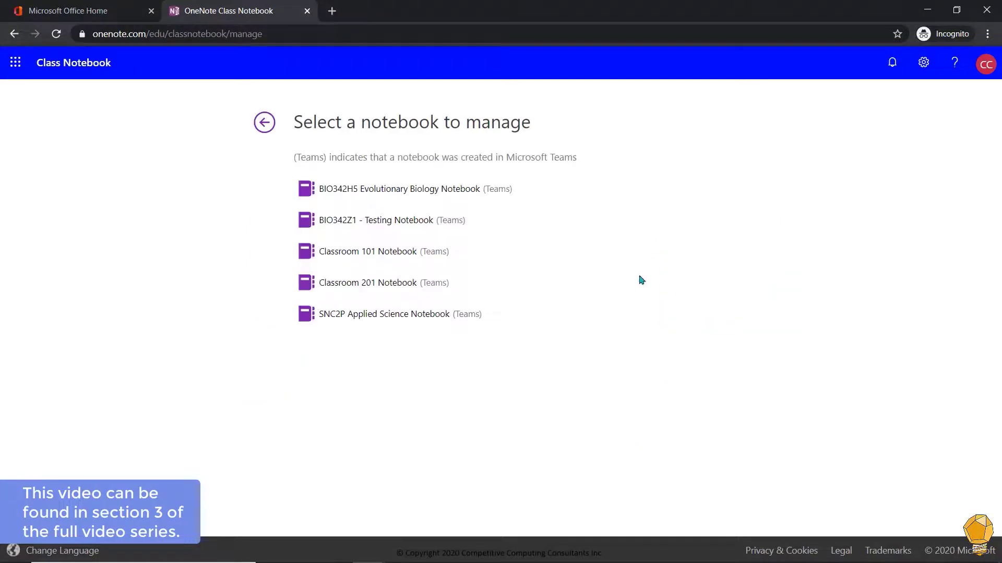
{"action": "left_click", "coordinate": [449, 192]}
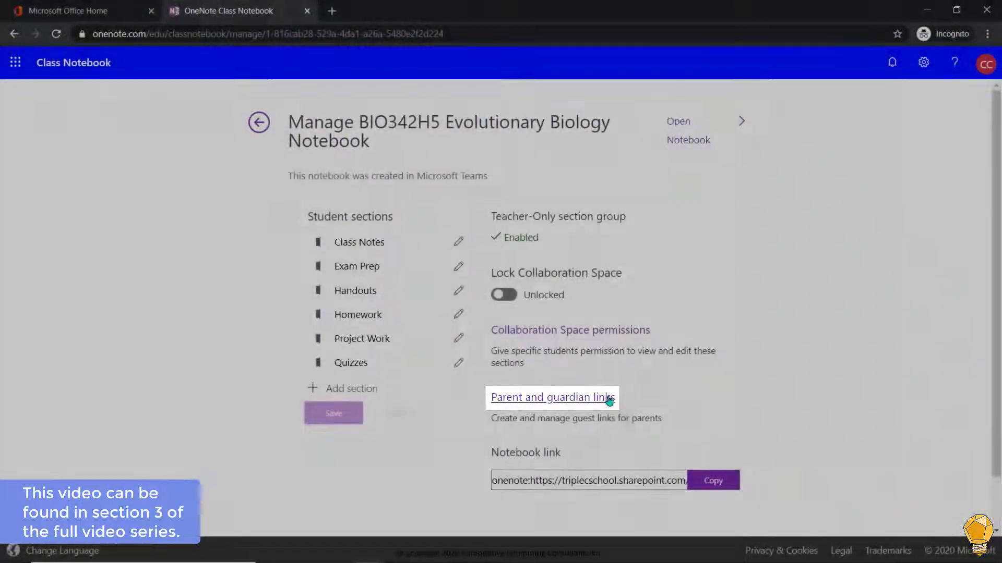
Copy the notebook's read-only parent and guardian link for the Content Library.
{"action": "left_click", "coordinate": [606, 398]}
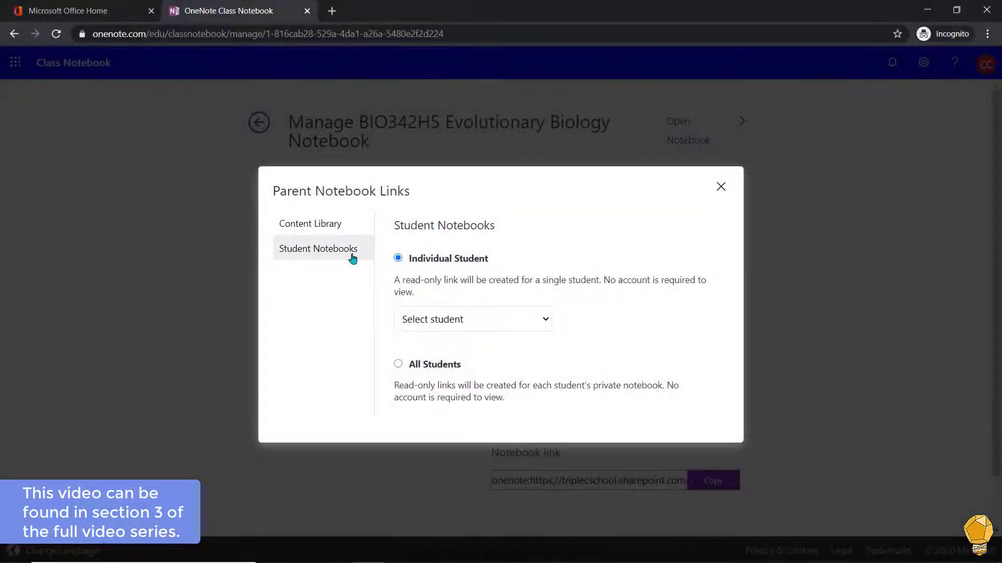
{"action": "left_click", "coordinate": [350, 232]}
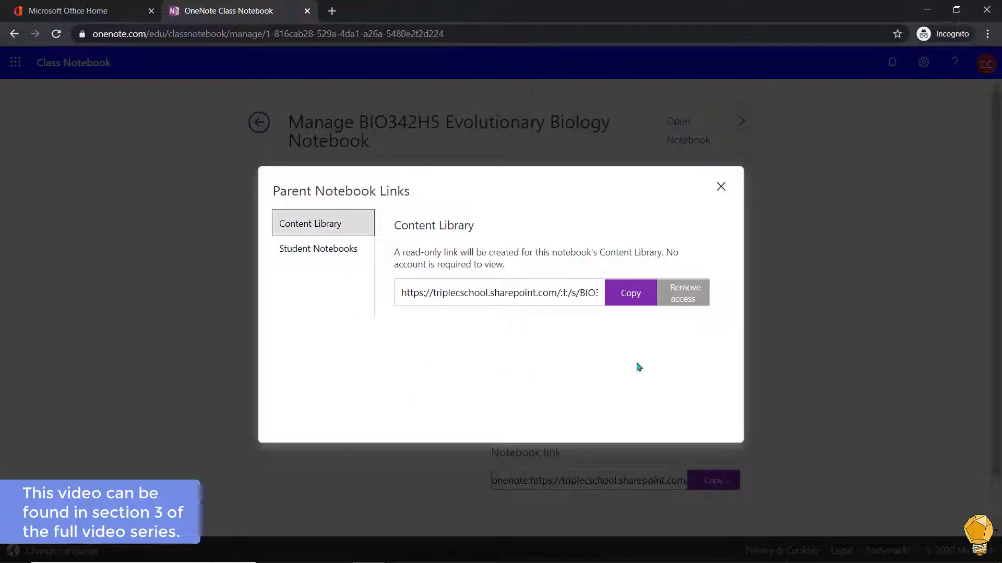
{"action": "left_click", "coordinate": [640, 306]}
Copy a read-only parent link for one individual student's notebook and paste it into the parent/guardian email.
{"action": "left_click", "coordinate": [345, 260]}
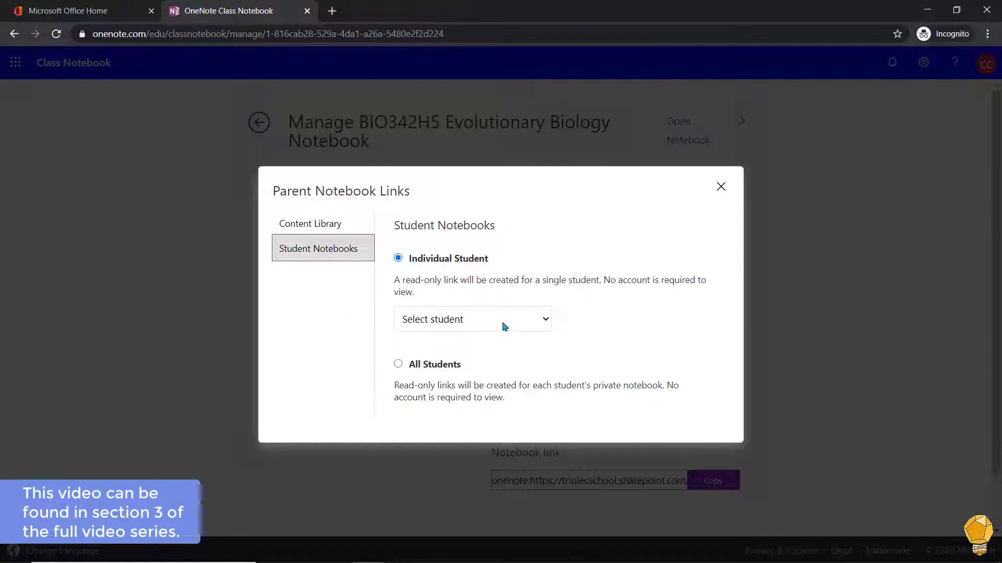
{"action": "left_click", "coordinate": [543, 328]}
{"action": "scroll", "coordinate": [462, 261], "scroll_direction": "down", "scroll_amount": 3}
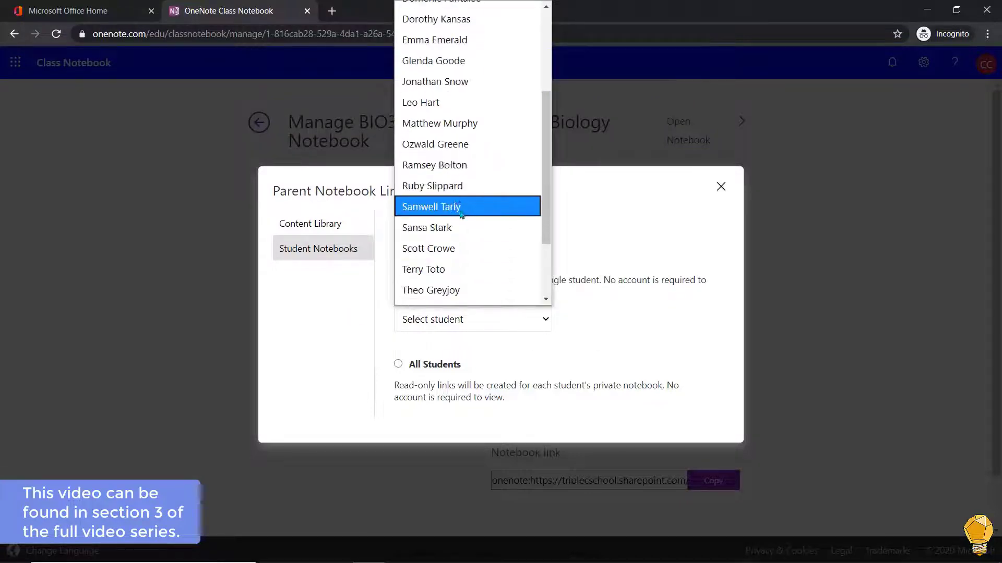
{"action": "left_click", "coordinate": [455, 152]}
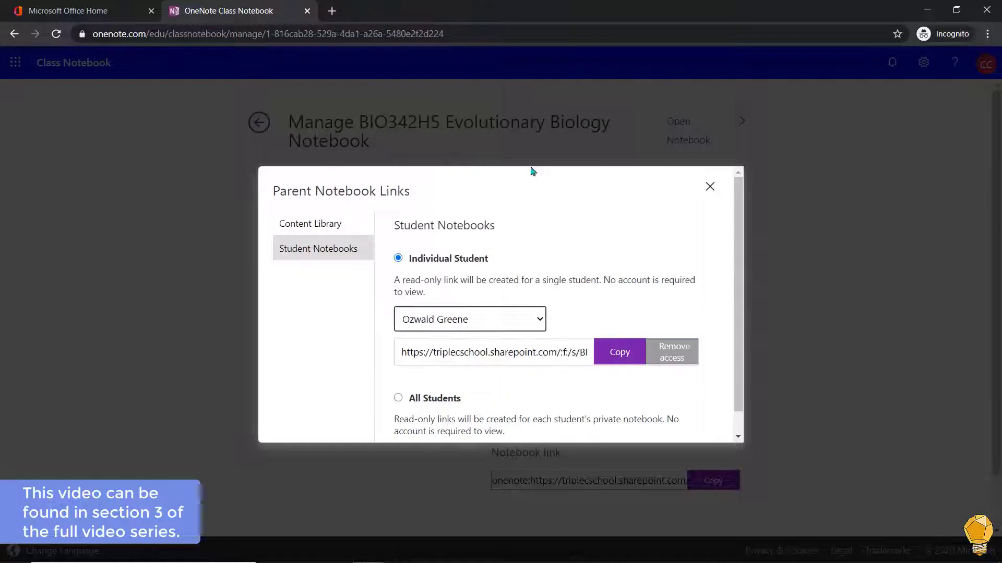
{"action": "left_click", "coordinate": [626, 350]}
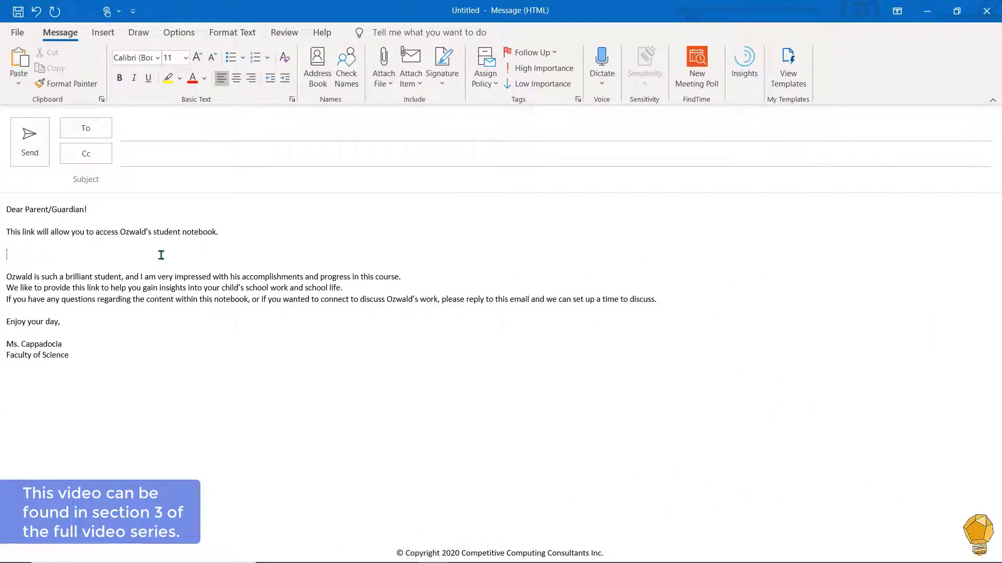
{"action": "key", "text": "ctrl+v"}
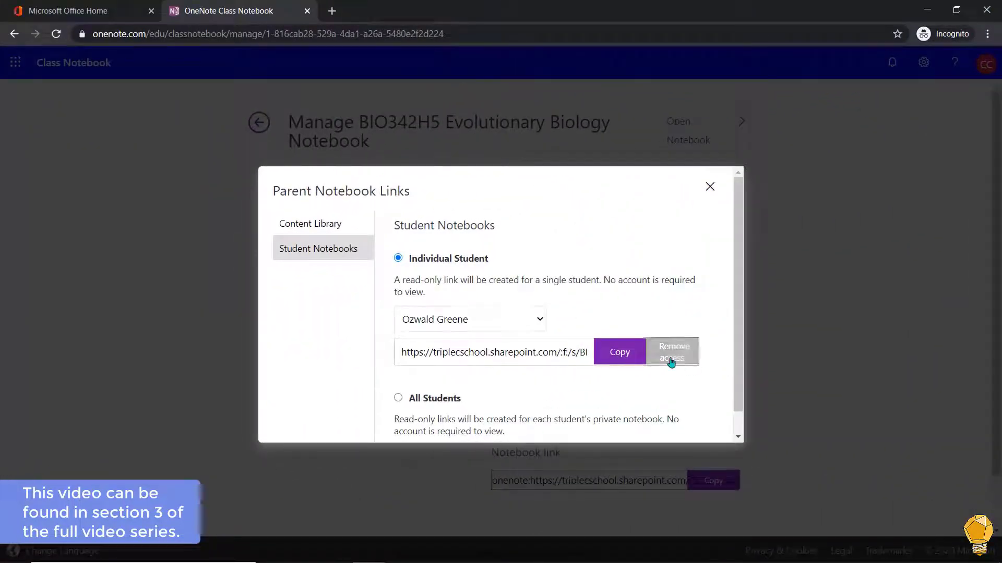
Remove access to the individual student's parent link and create read-only notebook links for all students.
{"action": "left_click", "coordinate": [671, 360]}
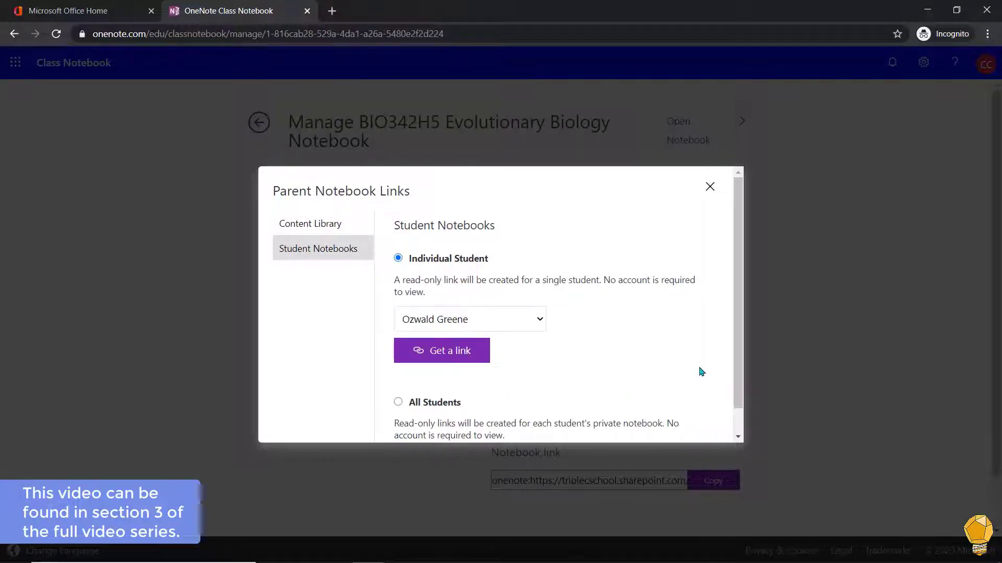
{"action": "scroll", "coordinate": [702, 371], "scroll_direction": "down", "scroll_amount": 1}
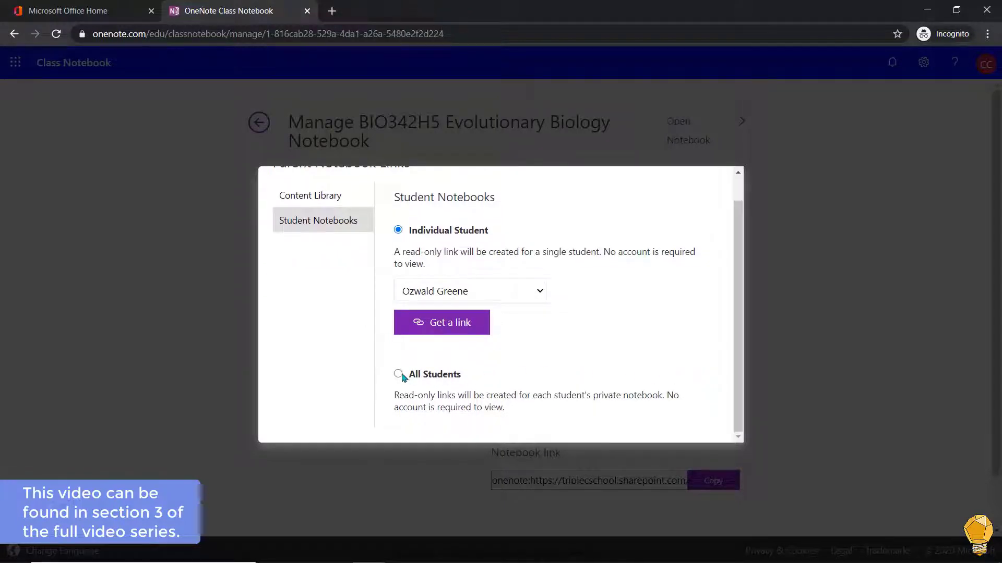
{"action": "left_click", "coordinate": [400, 375]}
{"action": "left_click", "coordinate": [458, 393]}
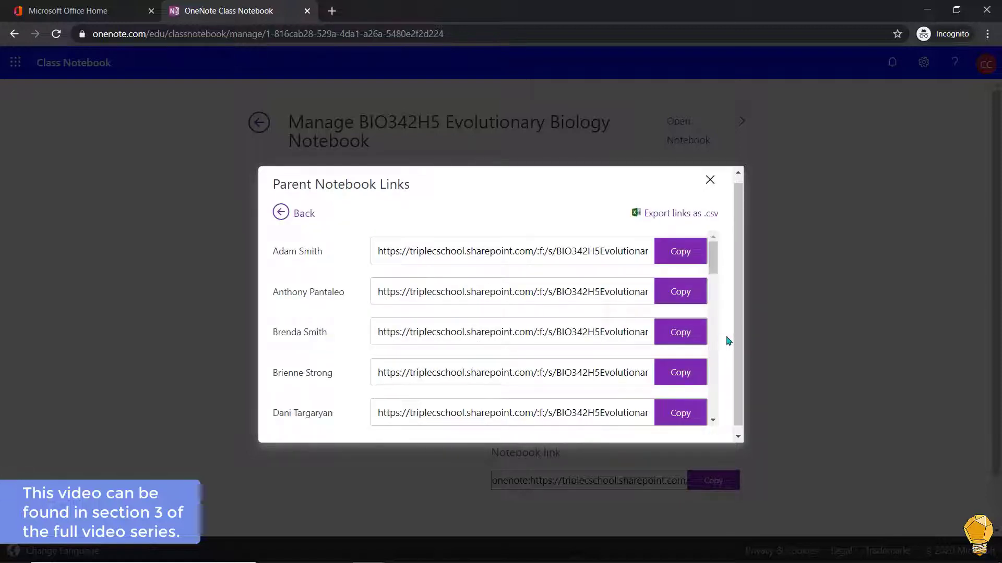
Look through the list of student notebook links and export them as a .csv file.
{"action": "scroll", "coordinate": [729, 341], "scroll_direction": "down", "scroll_amount": 1}
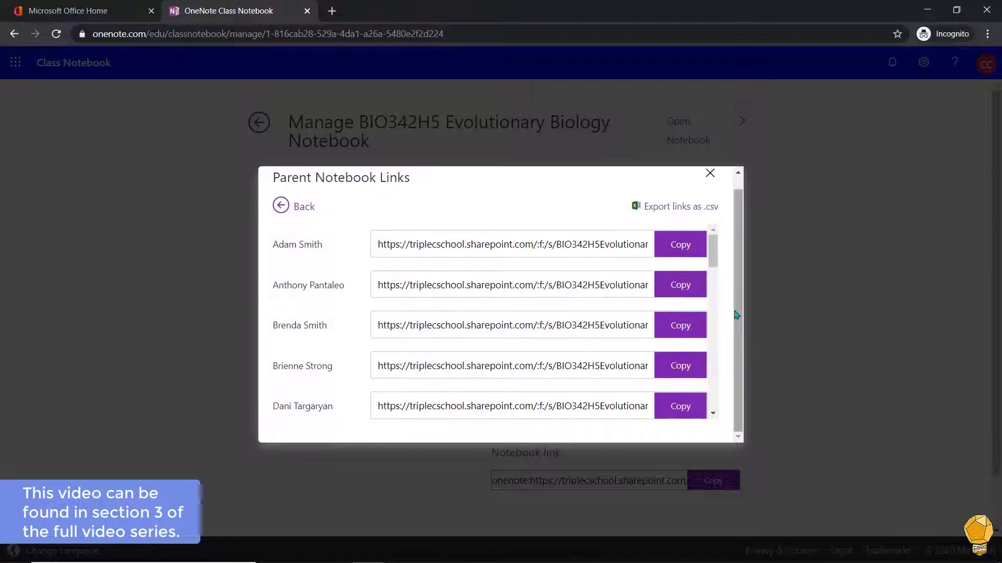
{"action": "scroll", "coordinate": [715, 279], "scroll_direction": "down", "scroll_amount": 3}
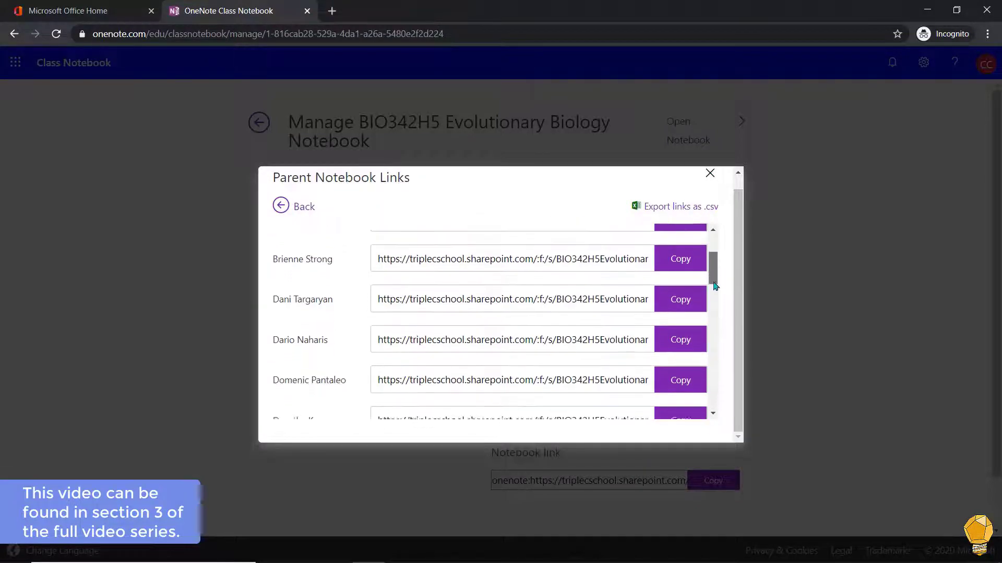
{"action": "left_click_drag", "start_coordinate": [714, 290], "coordinate": [723, 325]}
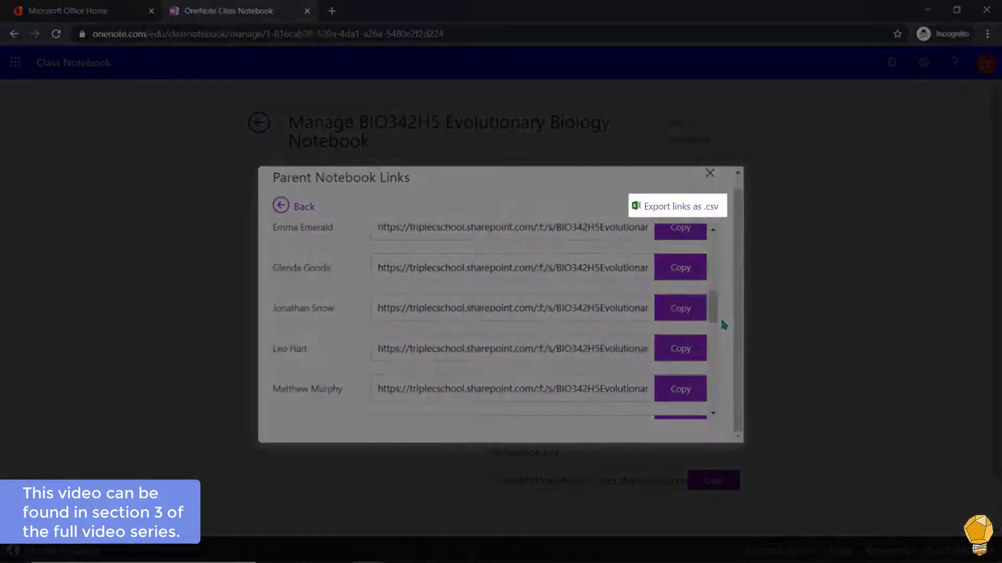
{"action": "left_click", "coordinate": [688, 210]}
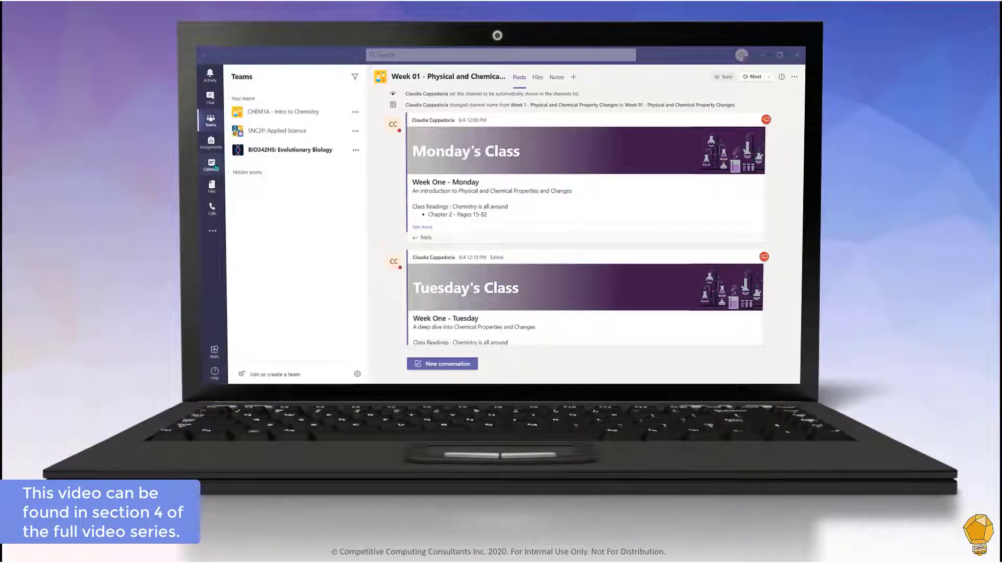
Open the meeting options for the November 4 SCN2P - Applied Science virtual classroom session in Teams and choose Only me for lobby bypass.
{"action": "left_click", "coordinate": [212, 165]}
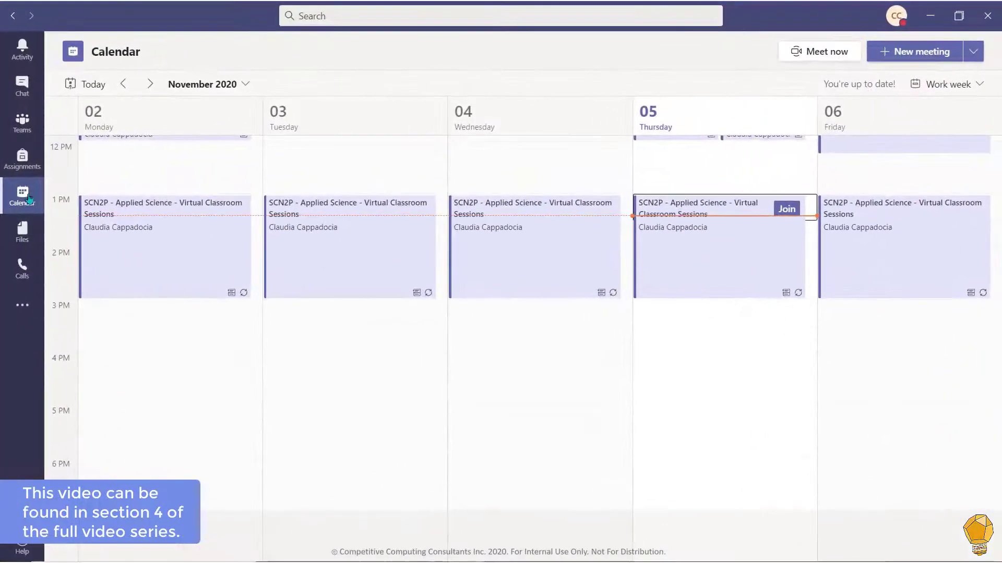
{"action": "double_click", "coordinate": [504, 257]}
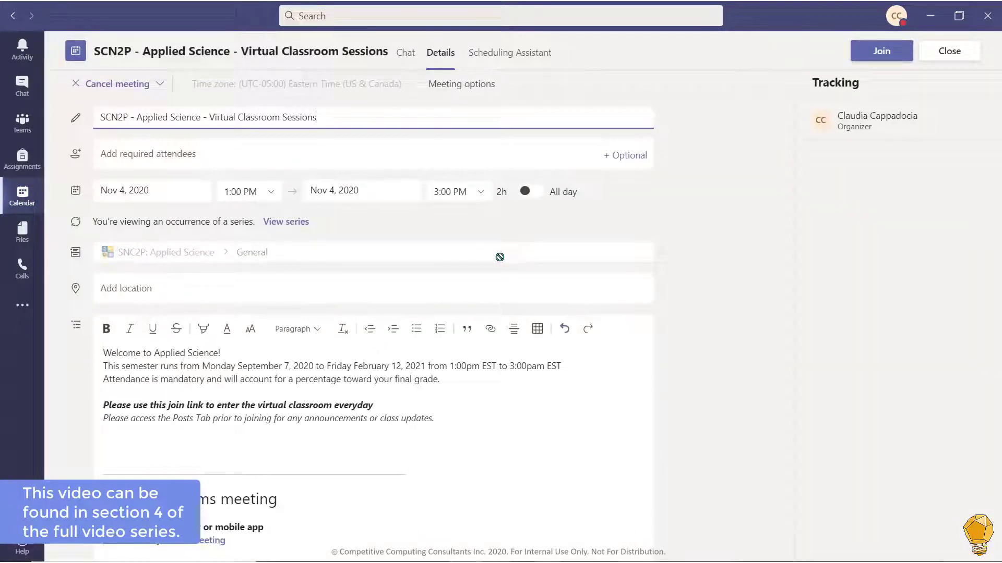
{"action": "left_click", "coordinate": [471, 89]}
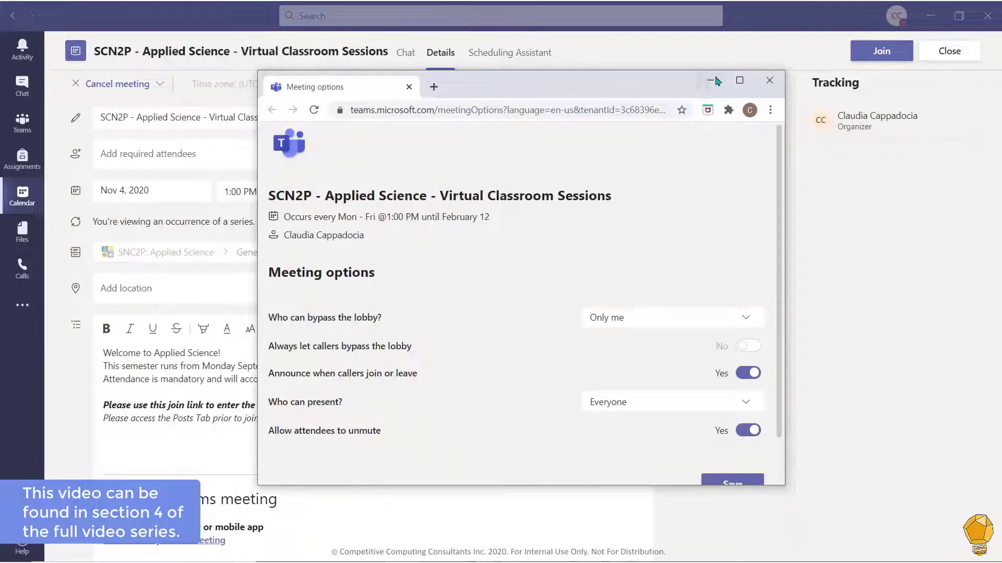
{"action": "left_click", "coordinate": [741, 80]}
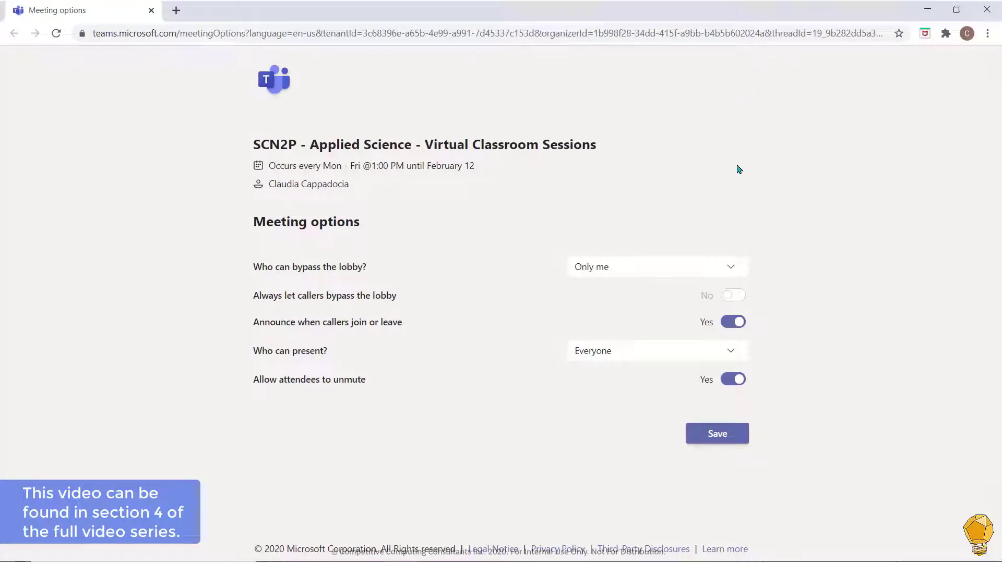
{"action": "left_click", "coordinate": [732, 269]}
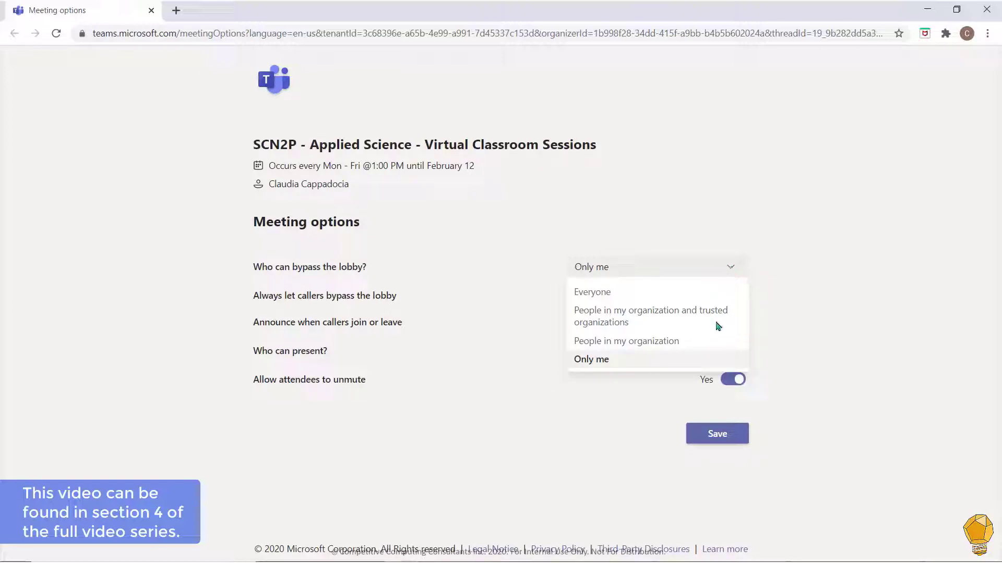
{"action": "left_click", "coordinate": [704, 360]}
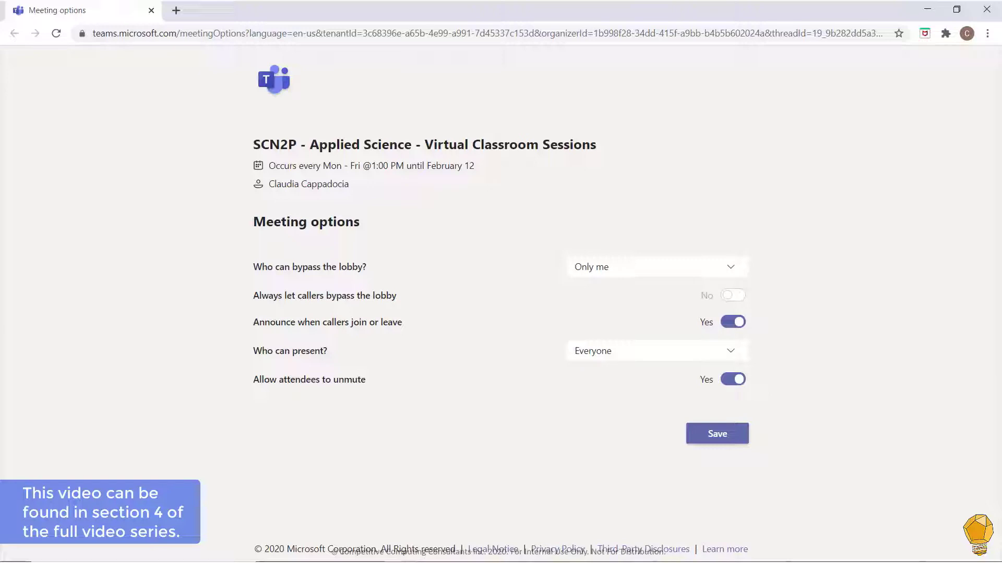
Try toggling whether callers always bypass the lobby and whether joins or leaves are announced, returning them to No and Yes.
{"action": "left_click", "coordinate": [733, 296]}
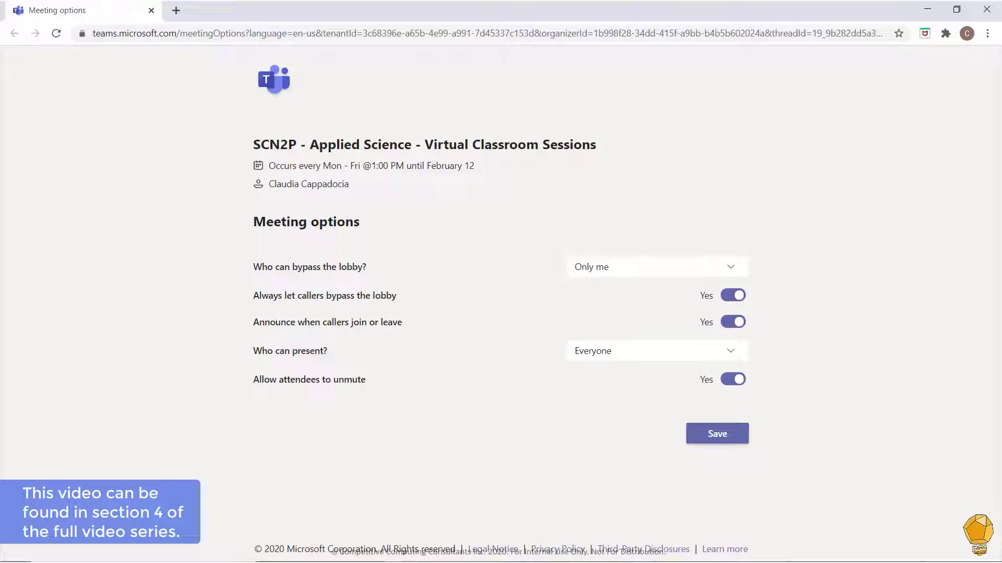
{"action": "left_click", "coordinate": [733, 296]}
{"action": "left_click", "coordinate": [734, 298]}
{"action": "left_click", "coordinate": [737, 324]}
{"action": "left_click", "coordinate": [737, 324]}
{"action": "left_click", "coordinate": [735, 325]}
{"action": "left_click", "coordinate": [735, 324]}
Set who can present to Only me, leave attendees allowed to unmute, and save the meeting options.
{"action": "left_click", "coordinate": [728, 354]}
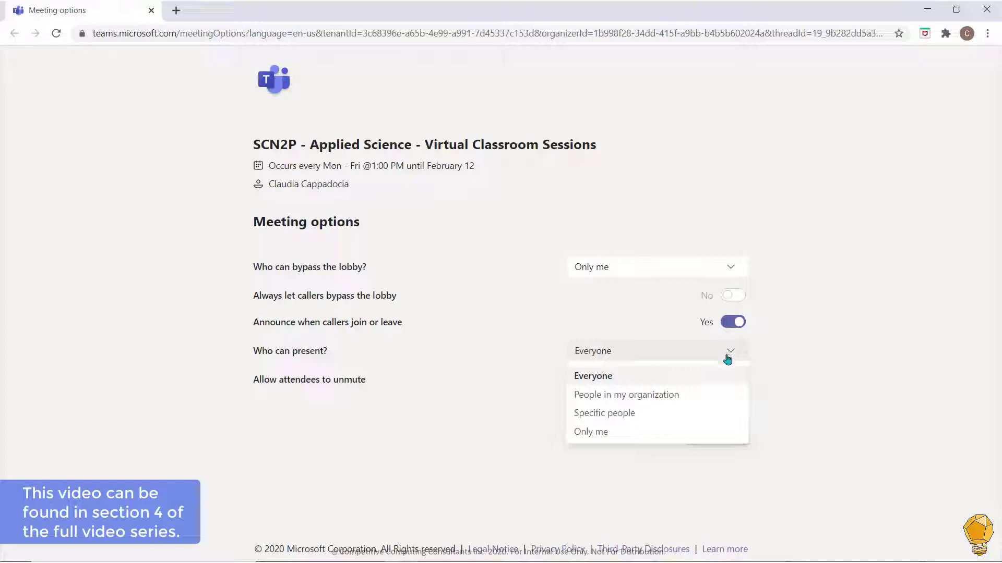
{"action": "left_click", "coordinate": [718, 439]}
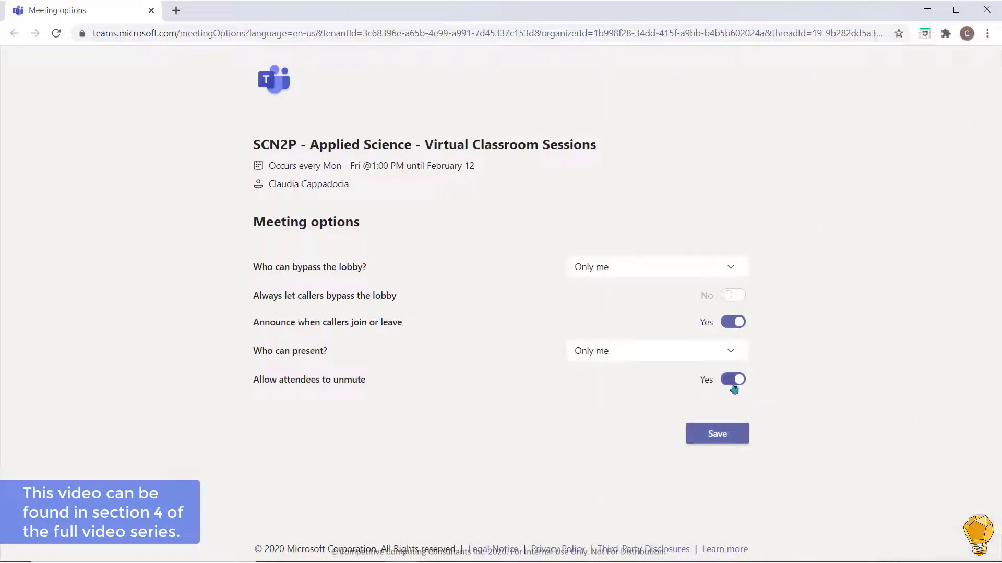
{"action": "left_click", "coordinate": [733, 380]}
{"action": "left_click", "coordinate": [733, 383]}
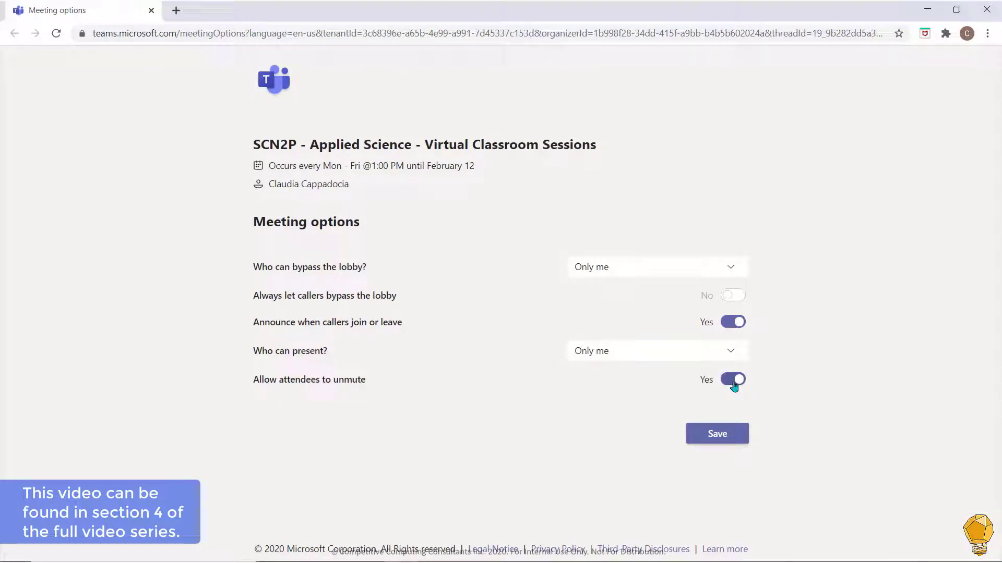
{"action": "left_click", "coordinate": [734, 385]}
{"action": "left_click", "coordinate": [734, 386]}
{"action": "left_click", "coordinate": [723, 438]}
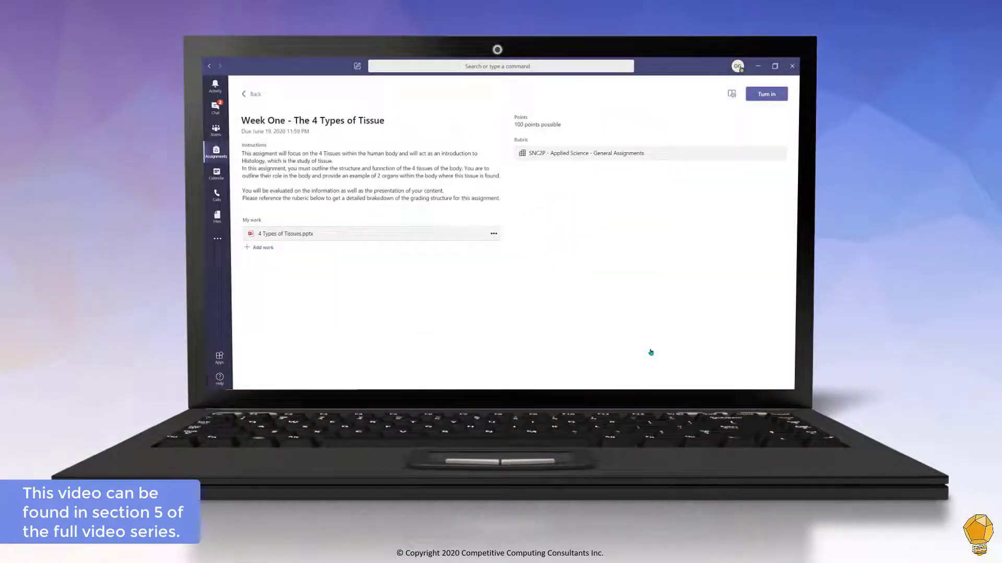
Turn in the student's Week One - The 4 Types of Tissue assignment, and open the 4 Types of Tissues.pptx submission from the teacher's assignments.
{"action": "left_click", "coordinate": [766, 94]}
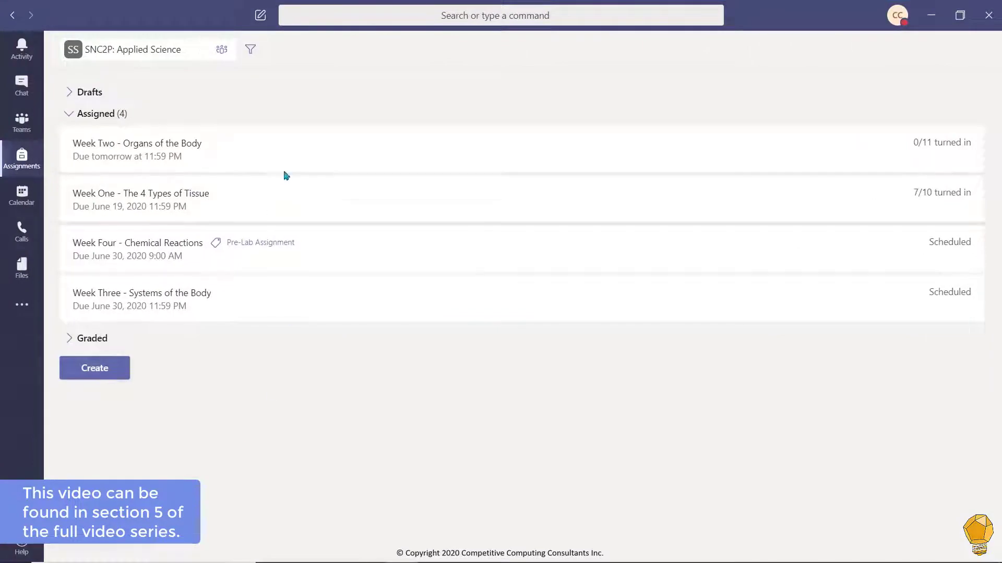
{"action": "left_click", "coordinate": [271, 201]}
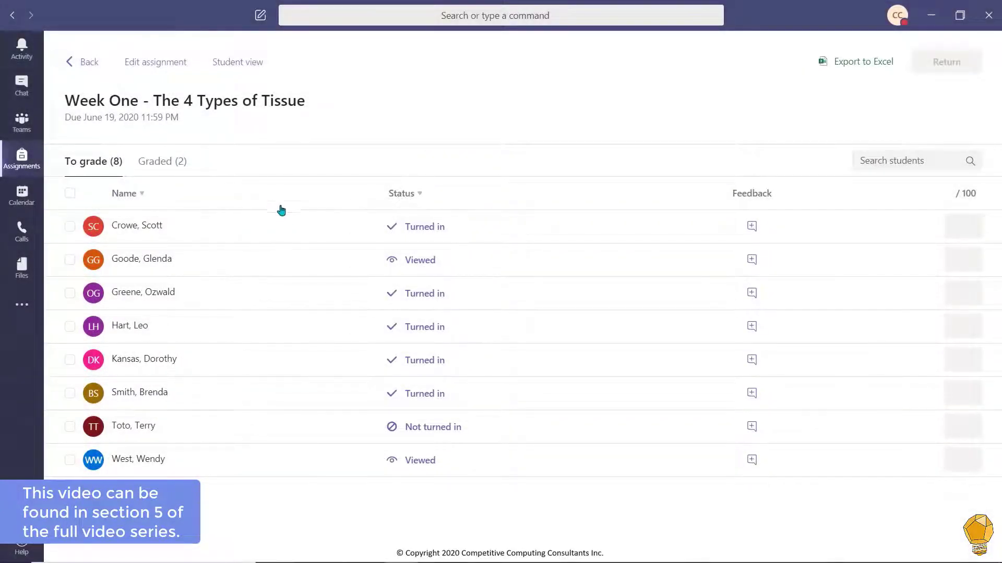
{"action": "left_click", "coordinate": [412, 299]}
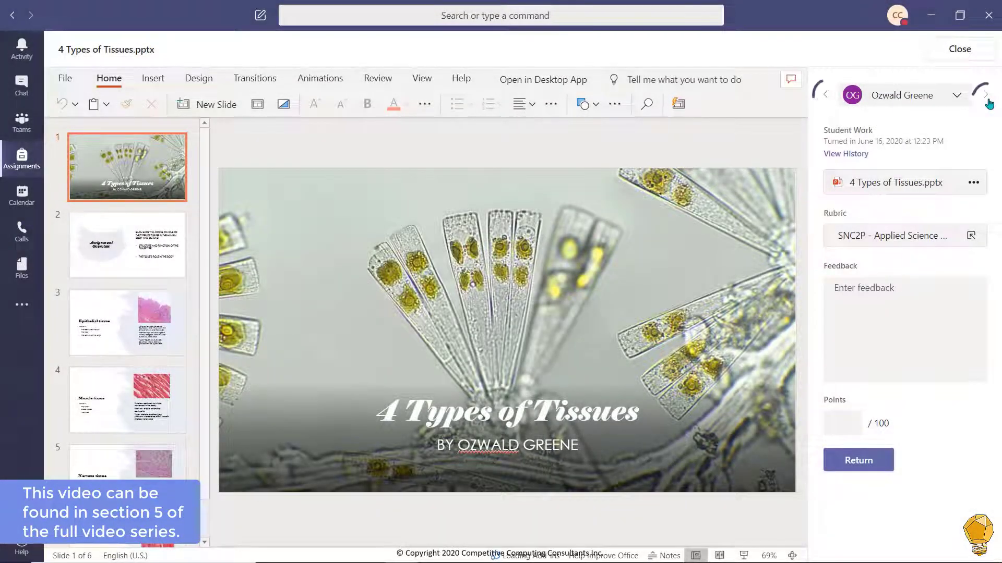
Page through other students' submissions and review the assignment history of the W1_Assignment_Tissue.pptx submission.
{"action": "left_click", "coordinate": [986, 97]}
{"action": "left_click", "coordinate": [985, 97]}
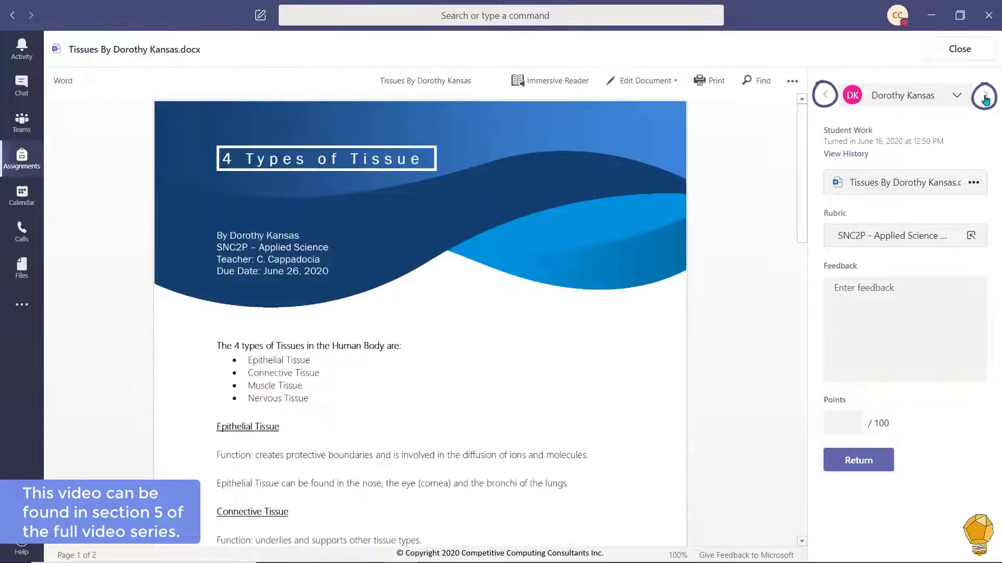
{"action": "left_click", "coordinate": [986, 98]}
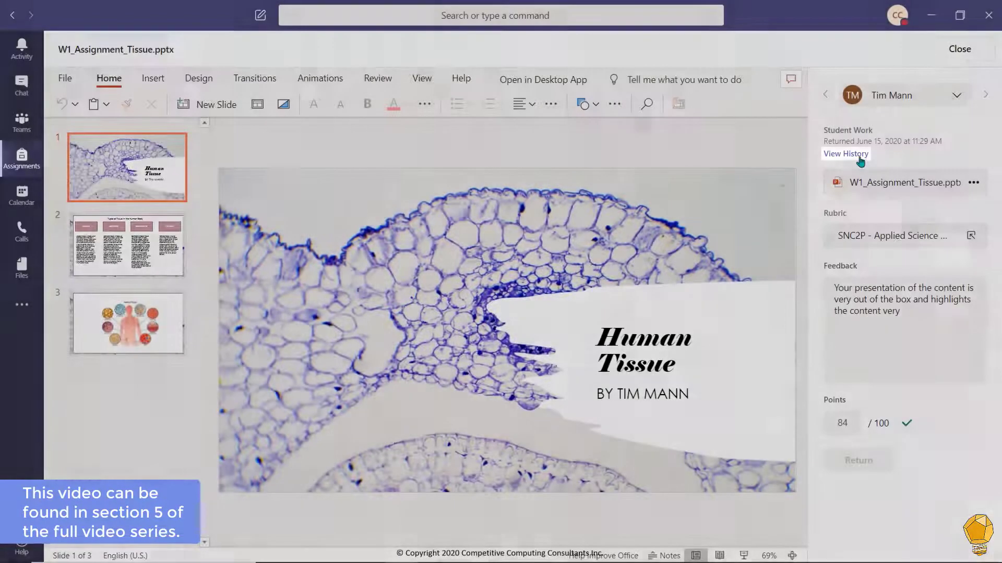
{"action": "left_click", "coordinate": [858, 156]}
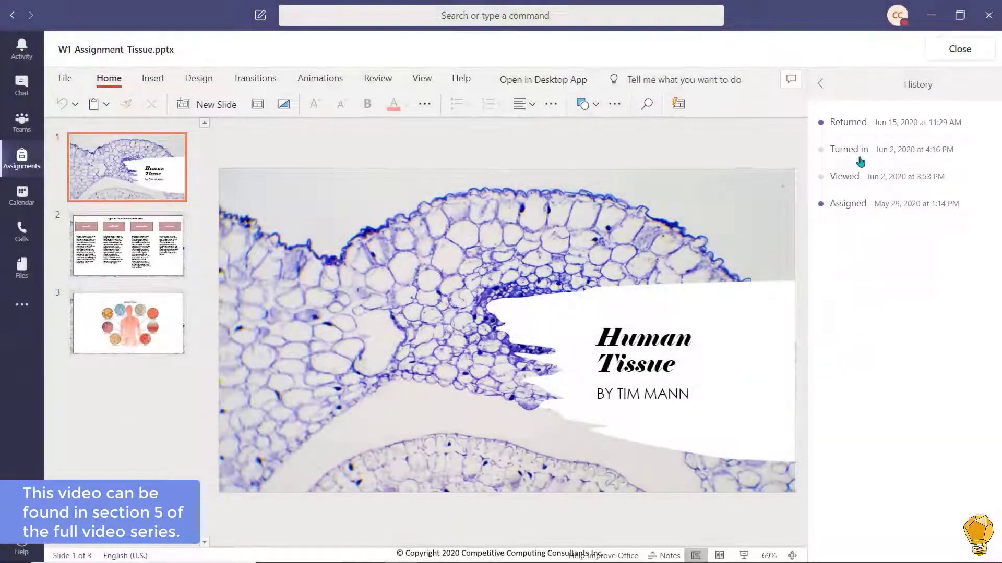
{"action": "left_click", "coordinate": [820, 83]}
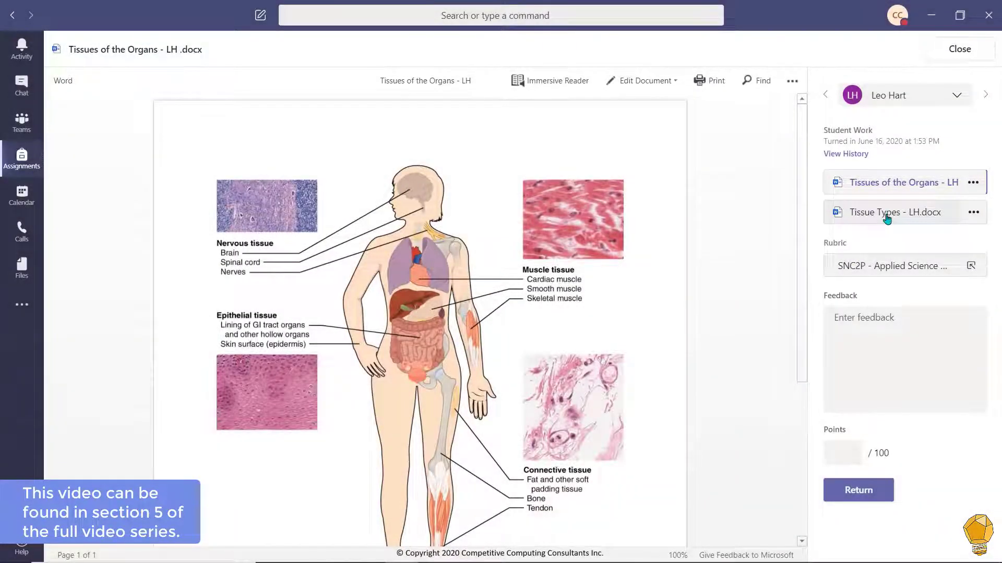
View Tissue Types - LH.docx in the two-file submission and show the options available for that file.
{"action": "left_click", "coordinate": [887, 219]}
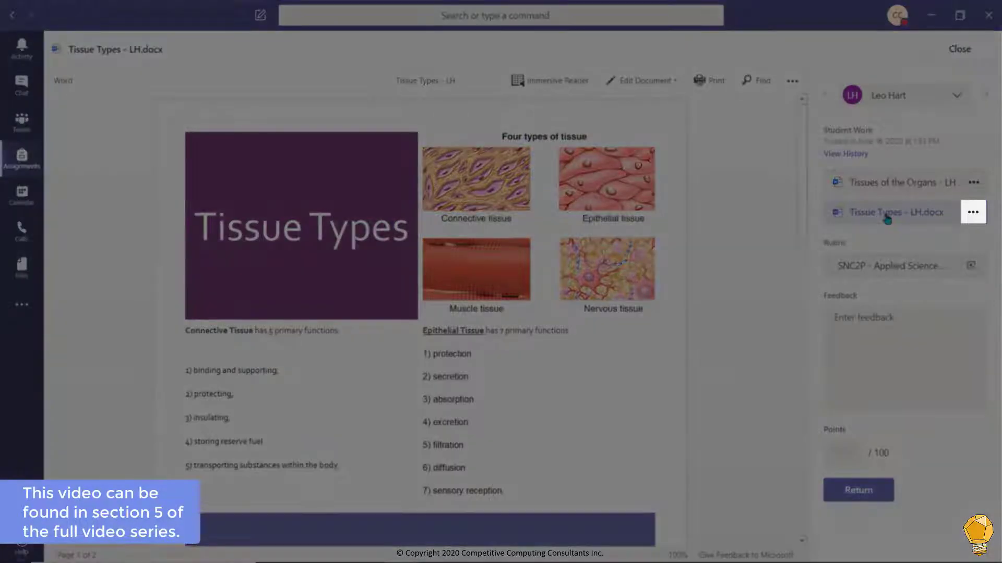
{"action": "left_click", "coordinate": [973, 214]}
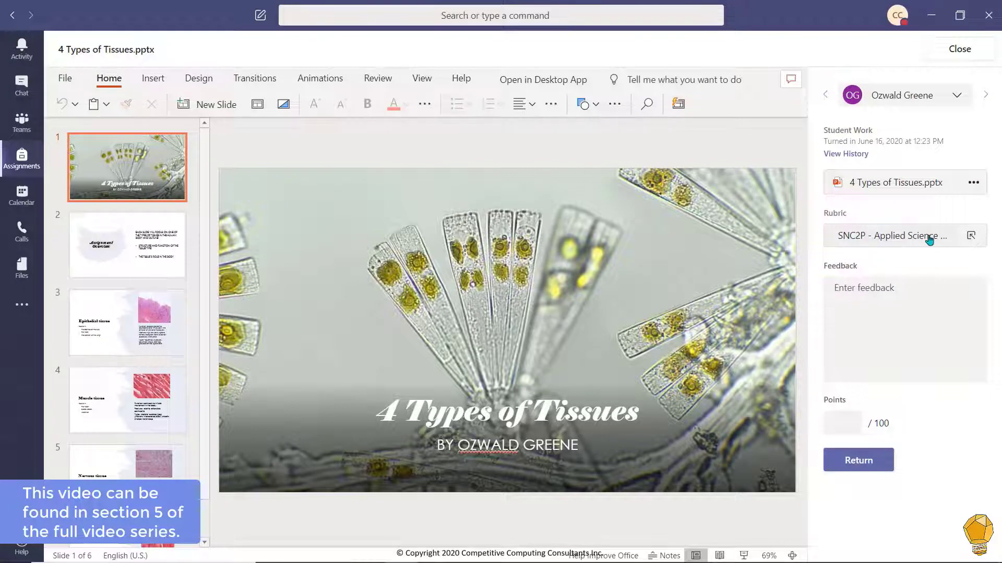
Open the rubric for the 4 Types of Tissues.pptx submission and rate the Content criterion as Excellent, 4 points.
{"action": "left_click", "coordinate": [929, 239]}
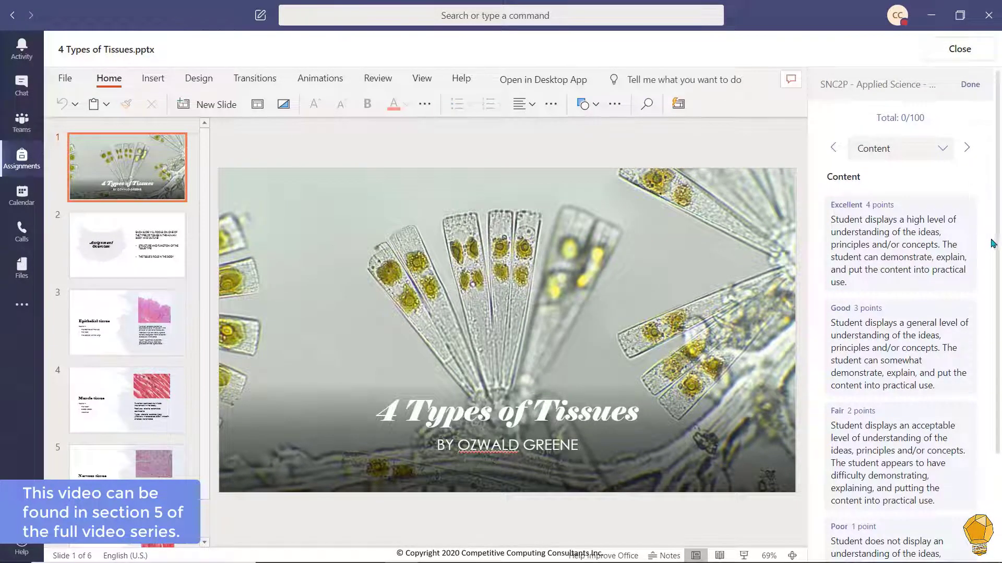
{"action": "left_click", "coordinate": [956, 285]}
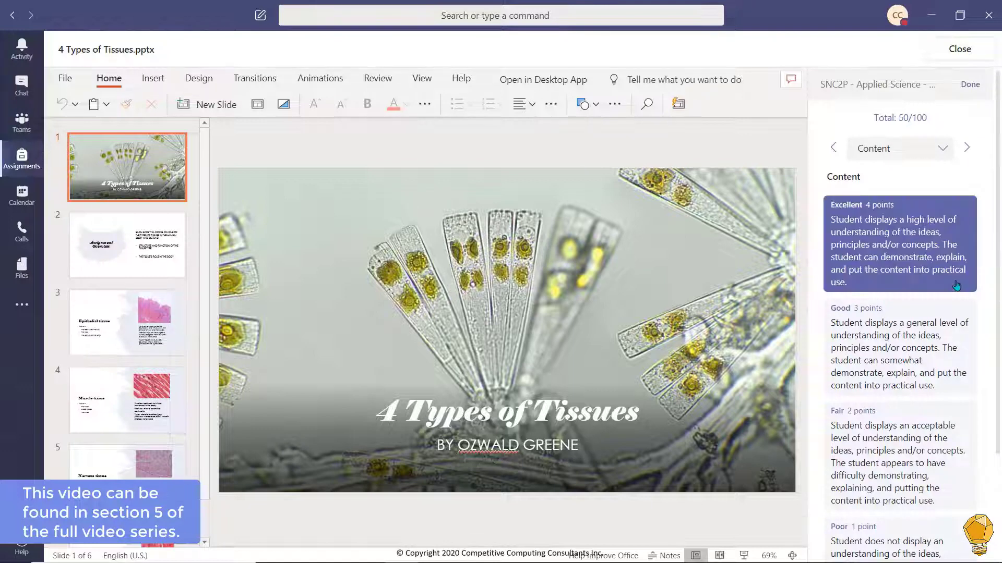
{"action": "scroll", "coordinate": [939, 407], "scroll_direction": "down", "scroll_amount": 3}
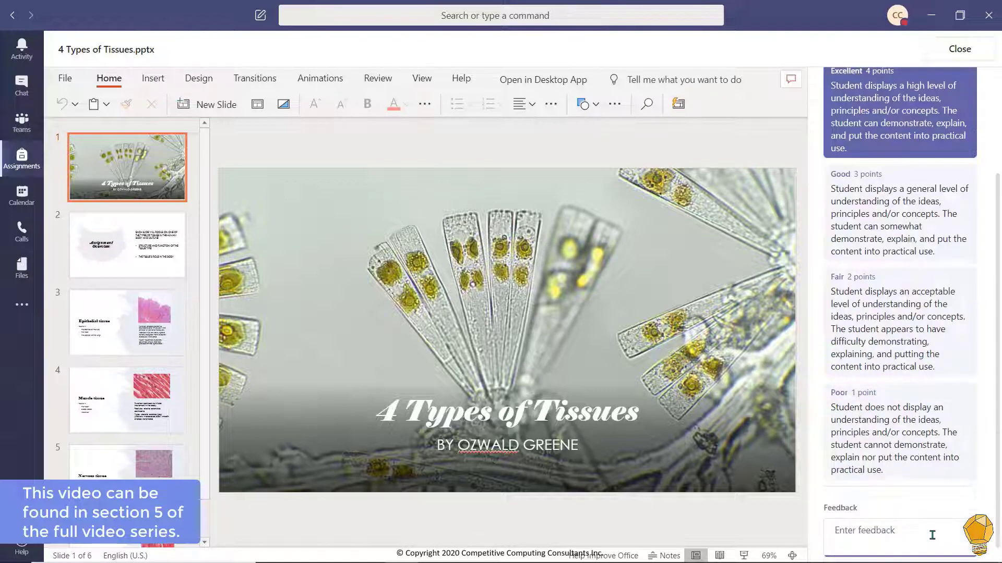
Enter "You gave more informatin than required, which shows exceptional understanding" as feedback for the Content criterion.
{"action": "left_click", "coordinate": [932, 535]}
{"action": "type", "text": "You gave more informatin than required, which shows exceptional understanding"}
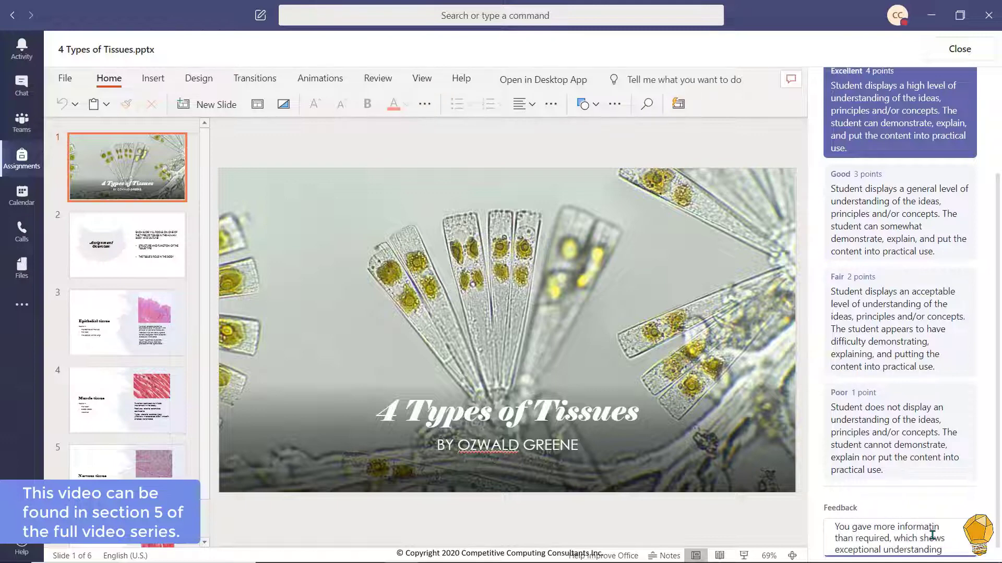
Rate Clarity as Good and both Spelling and Grammer and Presentation of Information as Excellent, and finish the rubric.
{"action": "scroll", "coordinate": [949, 313], "scroll_direction": "up", "scroll_amount": 3}
{"action": "left_click", "coordinate": [967, 148]}
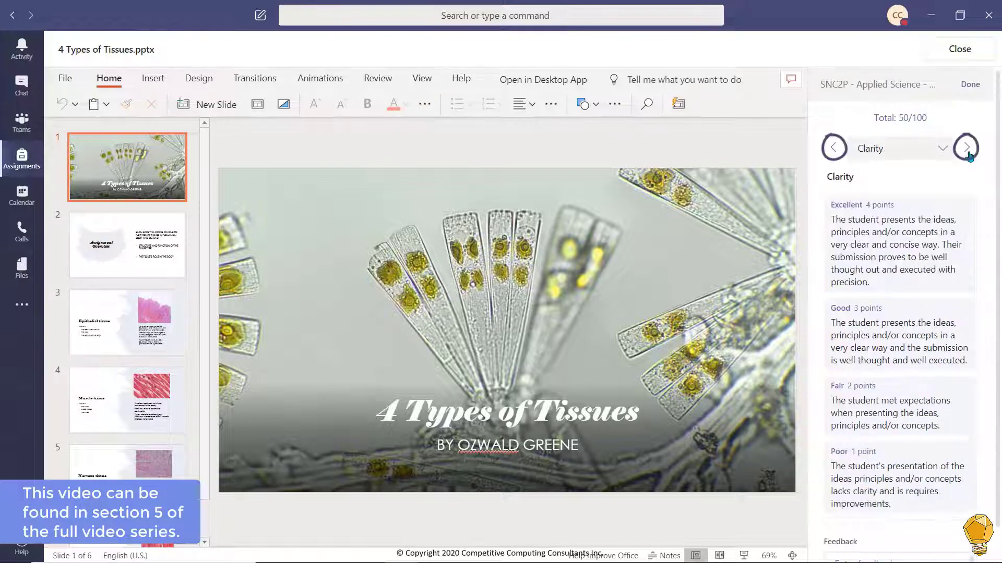
{"action": "left_click", "coordinate": [967, 149]}
{"action": "left_click", "coordinate": [945, 148]}
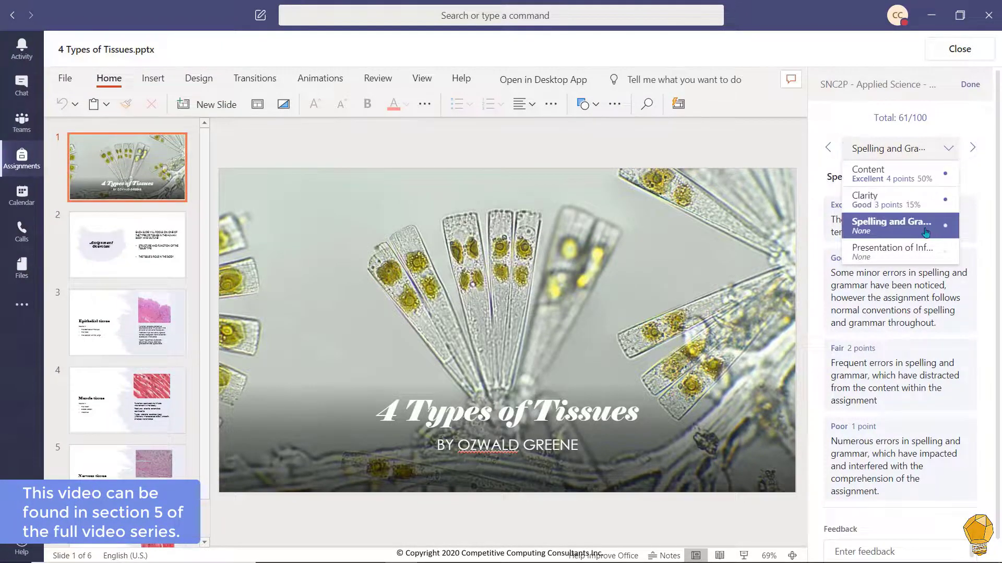
{"action": "left_click", "coordinate": [893, 250]}
{"action": "left_click", "coordinate": [927, 290]}
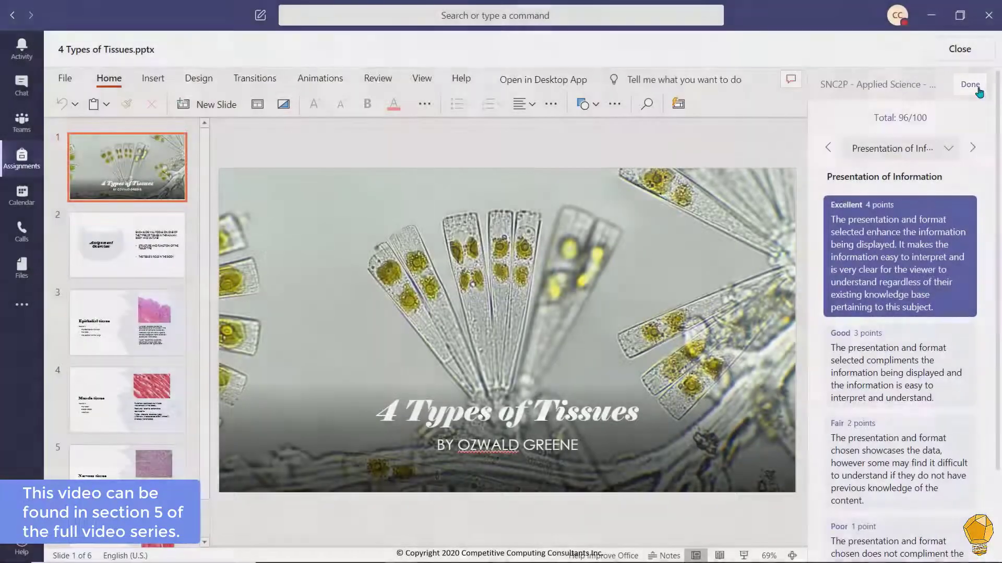
{"action": "left_click", "coordinate": [969, 84]}
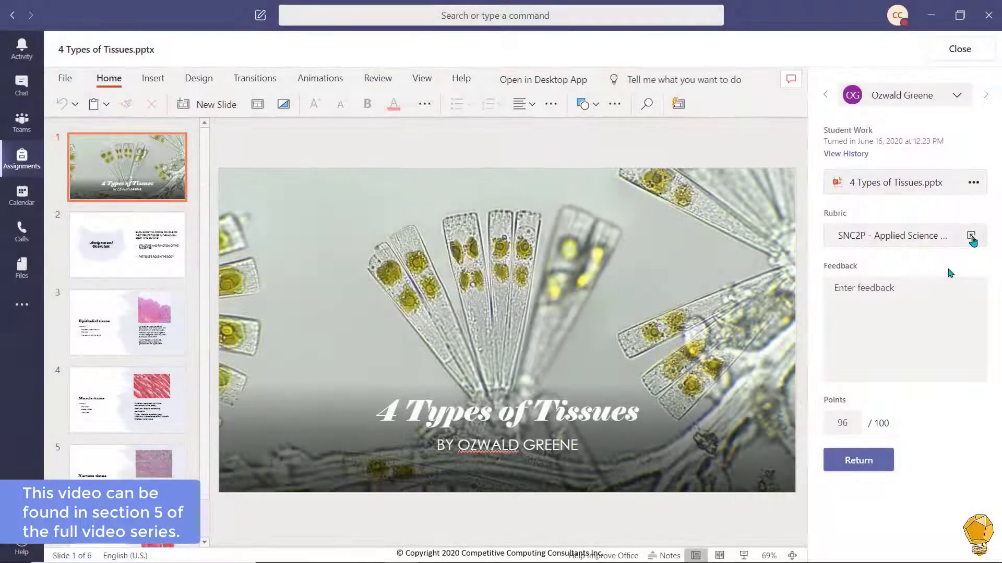
Open the full SNC2P - Applied Science rubric and add the feedback "Excellent Presentation!" to the Presentation of Information criterion.
{"action": "left_click", "coordinate": [970, 235]}
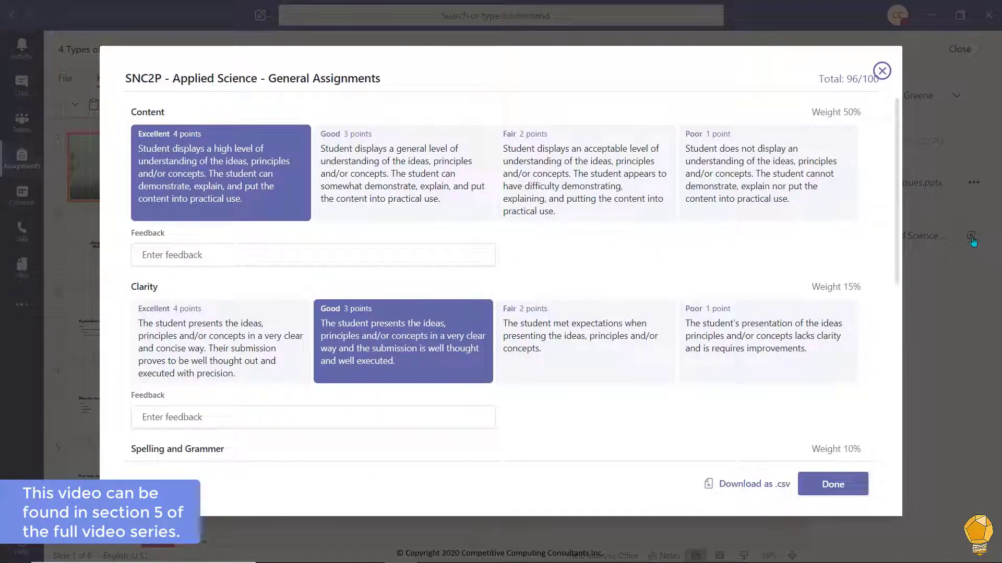
{"action": "scroll", "coordinate": [668, 324], "scroll_direction": "down", "scroll_amount": 3}
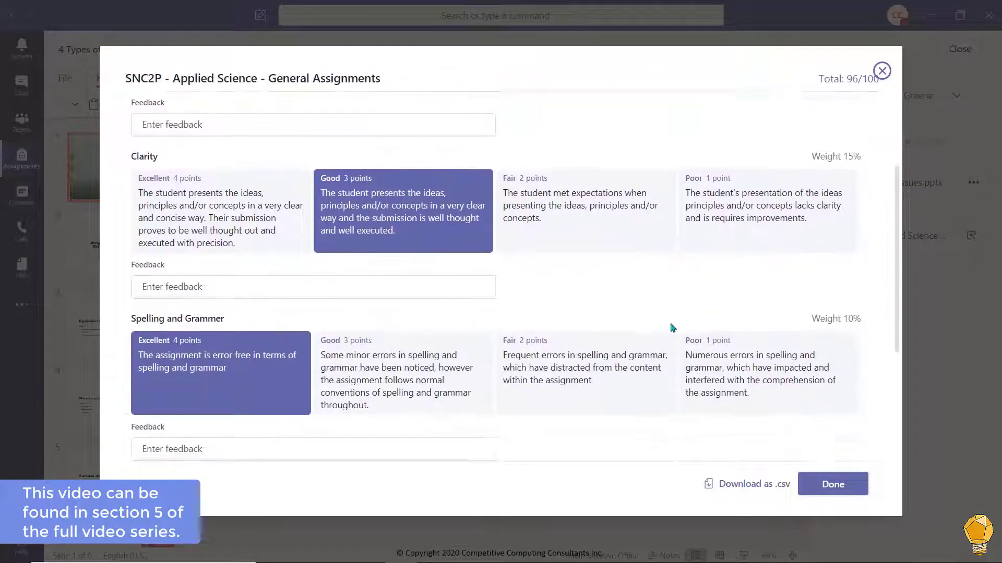
{"action": "scroll", "coordinate": [669, 327], "scroll_direction": "down", "scroll_amount": 2}
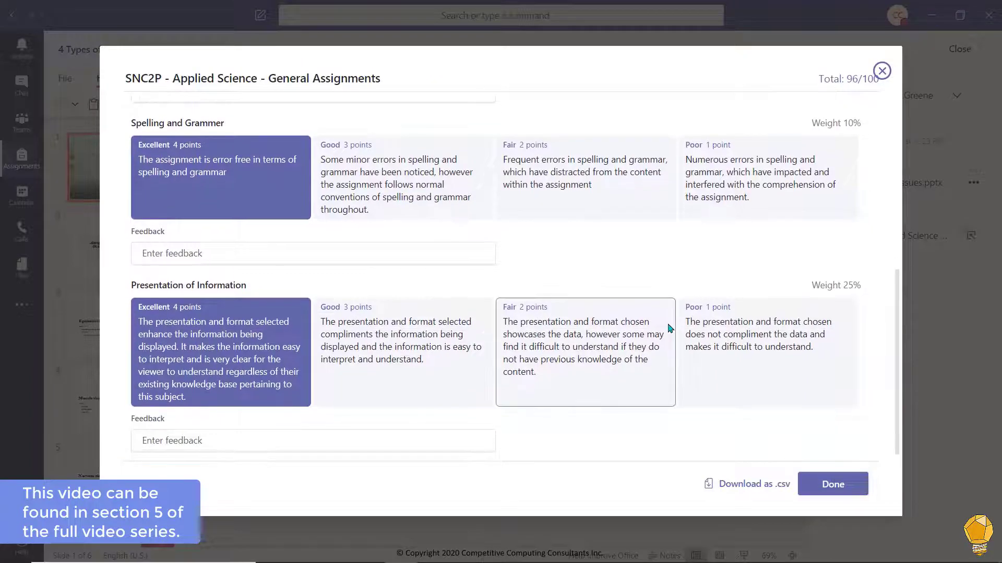
{"action": "left_click", "coordinate": [427, 256]}
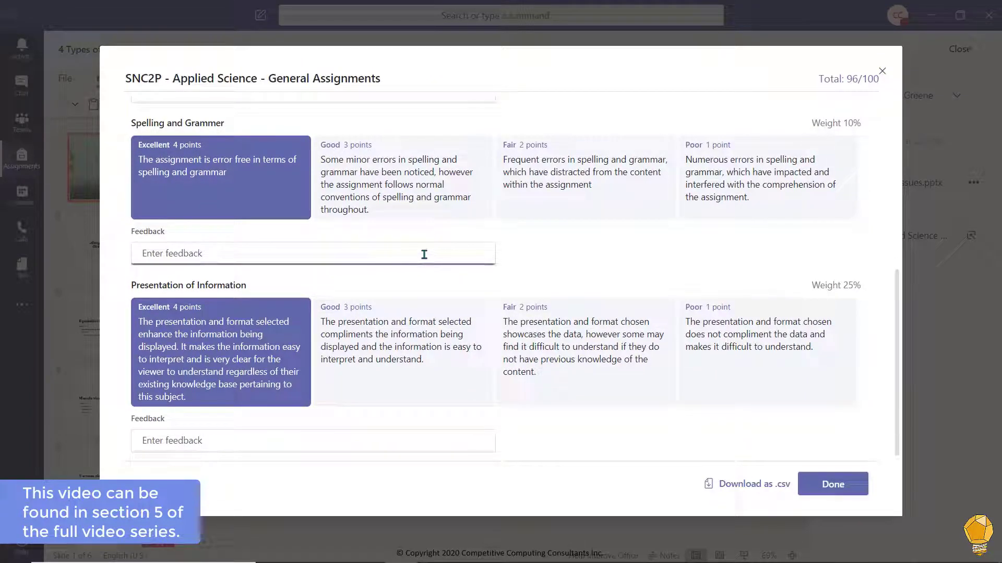
{"action": "left_click", "coordinate": [326, 445]}
{"action": "type", "text": "Excellent Presentation!"}
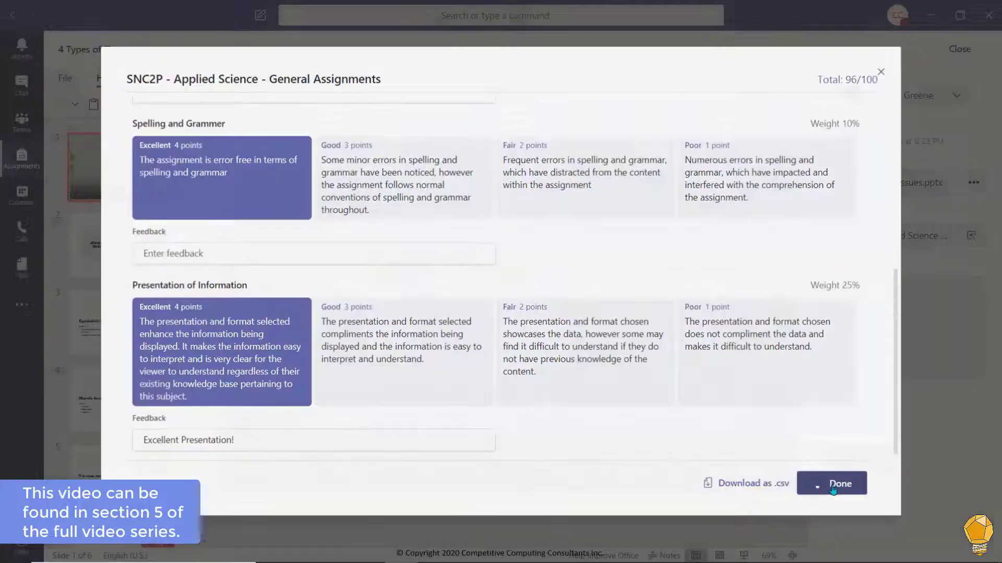
{"action": "left_click", "coordinate": [832, 485]}
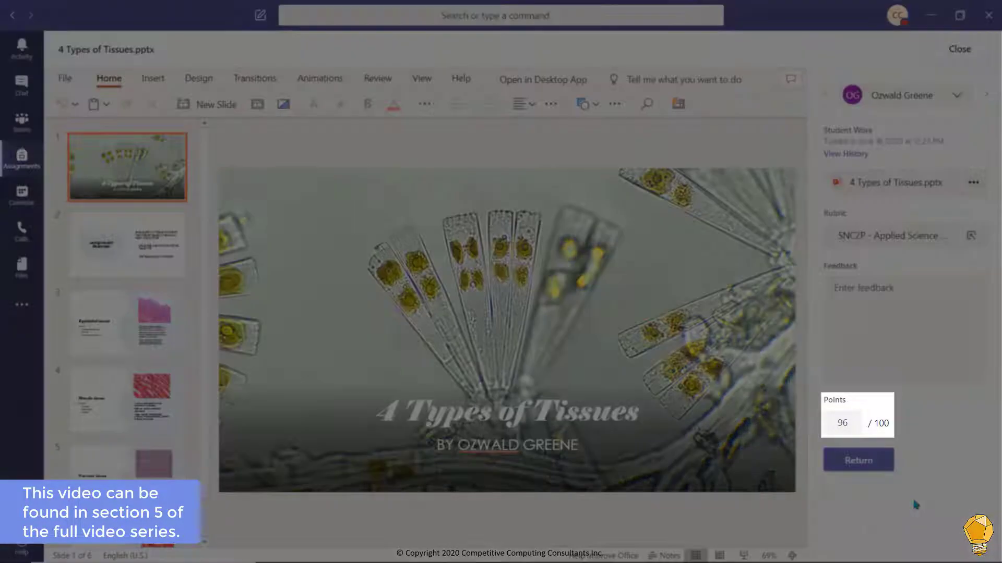
Enter the overall feedback "You did a great job outlining the 4 types of Tissue." and return the graded assignment to the student.
{"action": "left_click", "coordinate": [932, 342]}
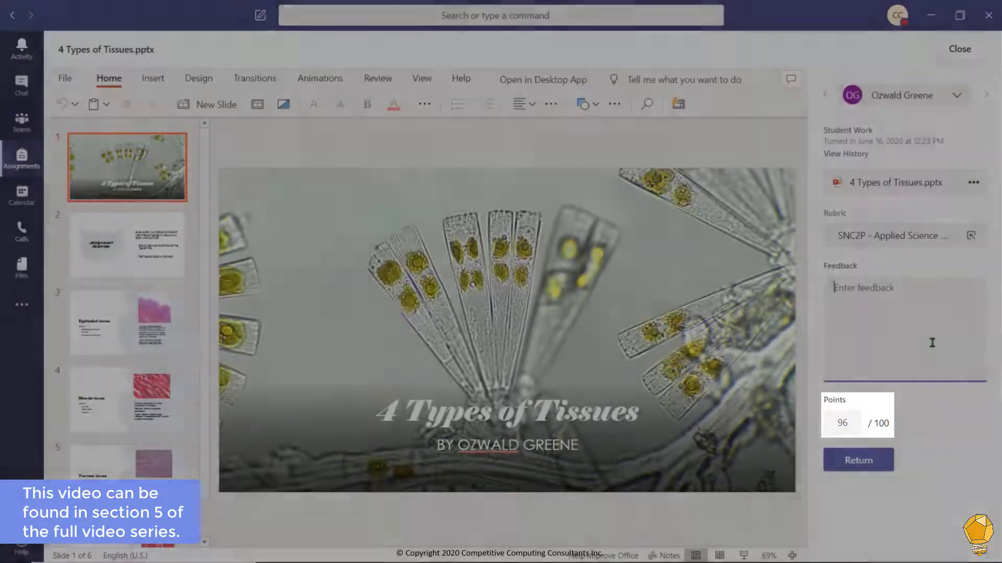
{"action": "type", "text": "You did a g"}
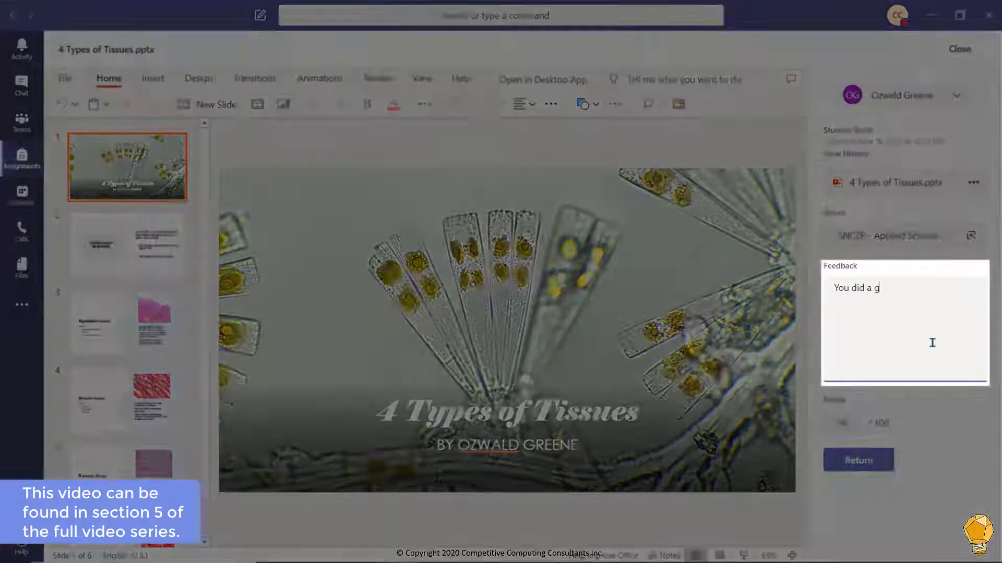
{"action": "type", "text": "reat job outli"}
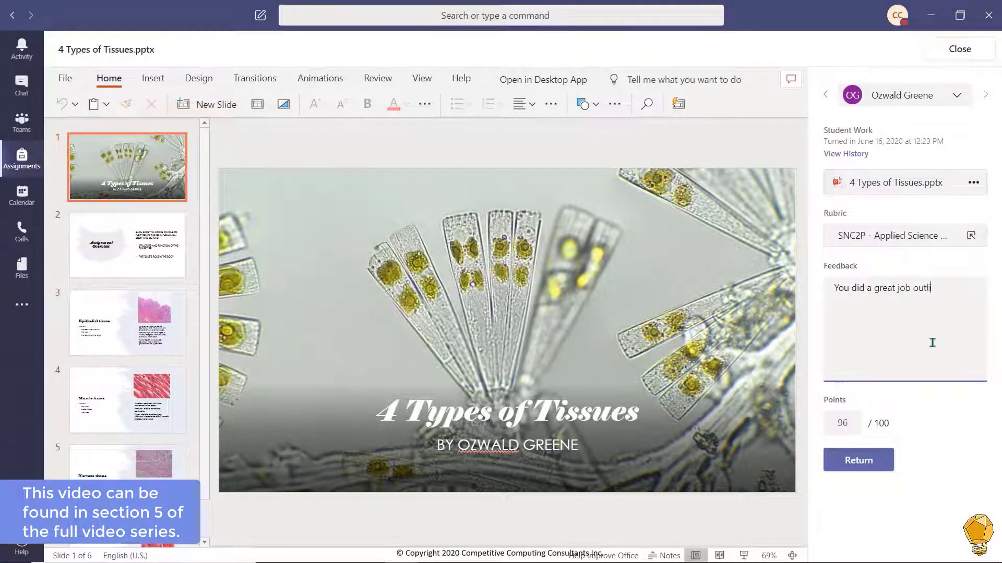
{"action": "type", "text": "ning the 4 types of Tissue"}
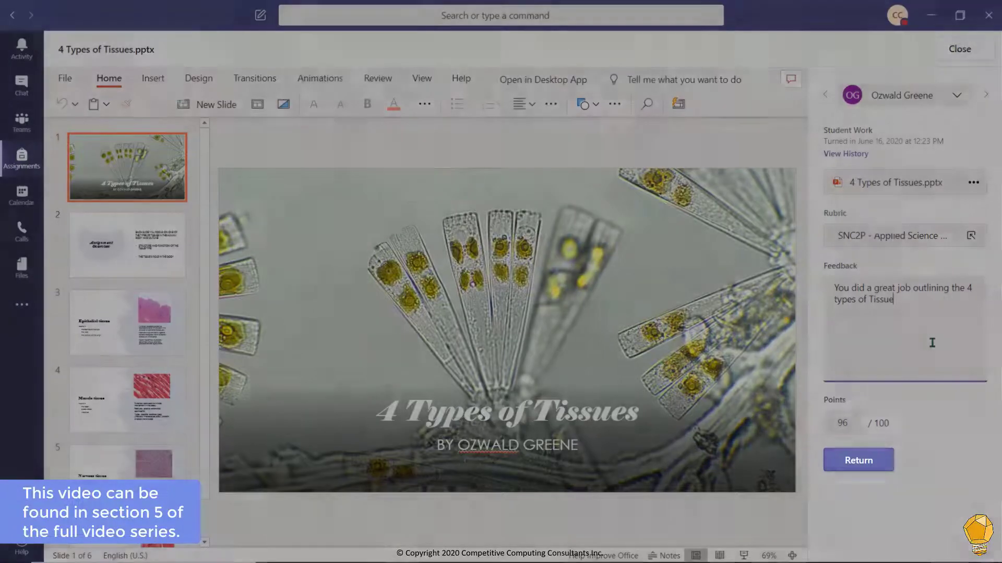
{"action": "type", "text": "."}
{"action": "left_click", "coordinate": [877, 466]}
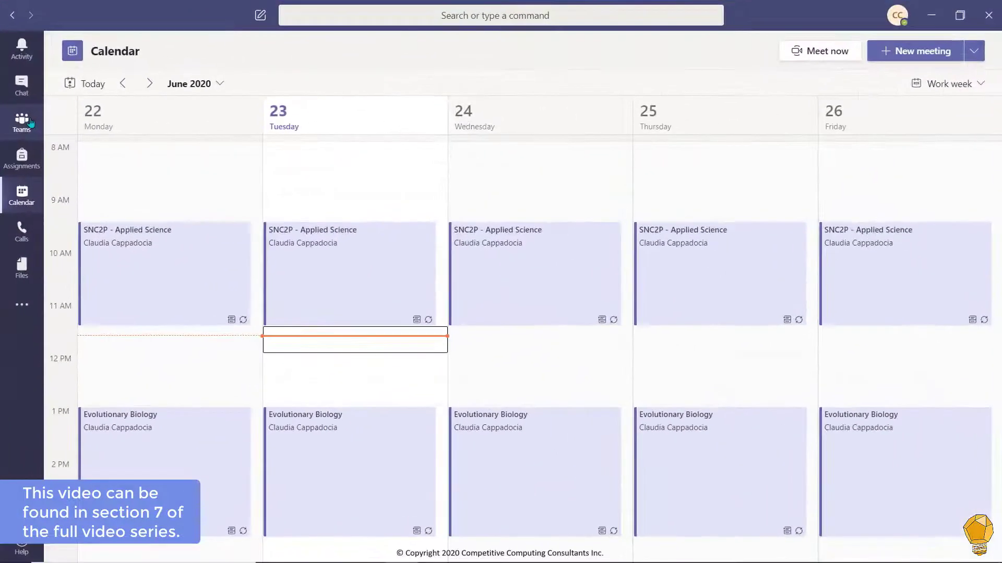
Open the grades in the General channel of the SNC2P: Applied Science team and export them to Excel.
{"action": "left_click", "coordinate": [216, 131]}
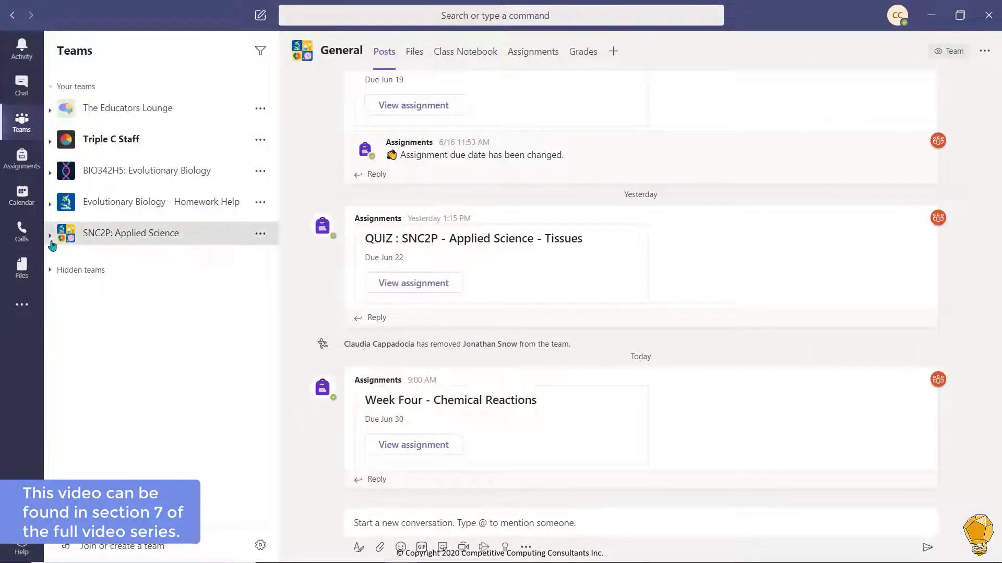
{"action": "left_click", "coordinate": [66, 241]}
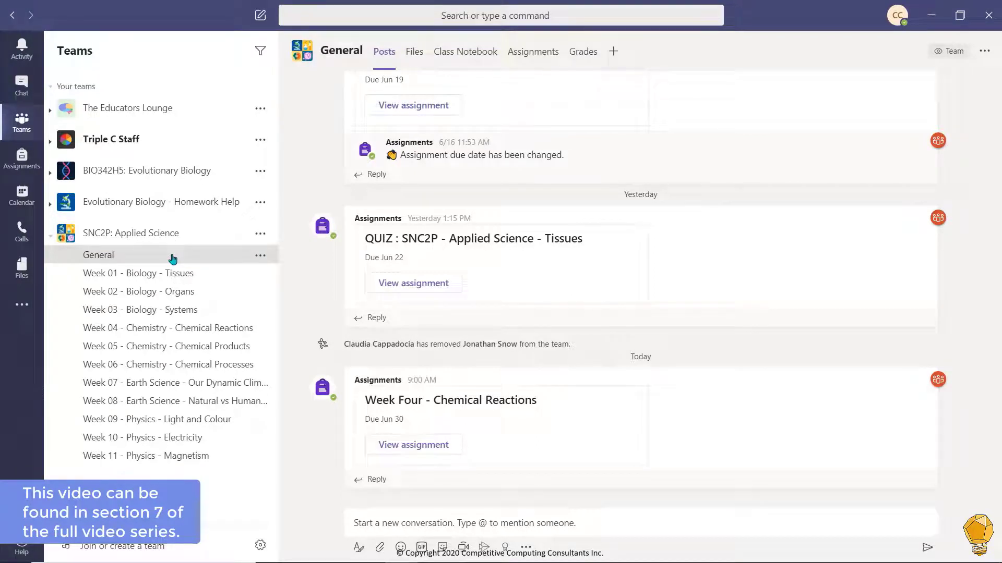
{"action": "left_click", "coordinate": [582, 55]}
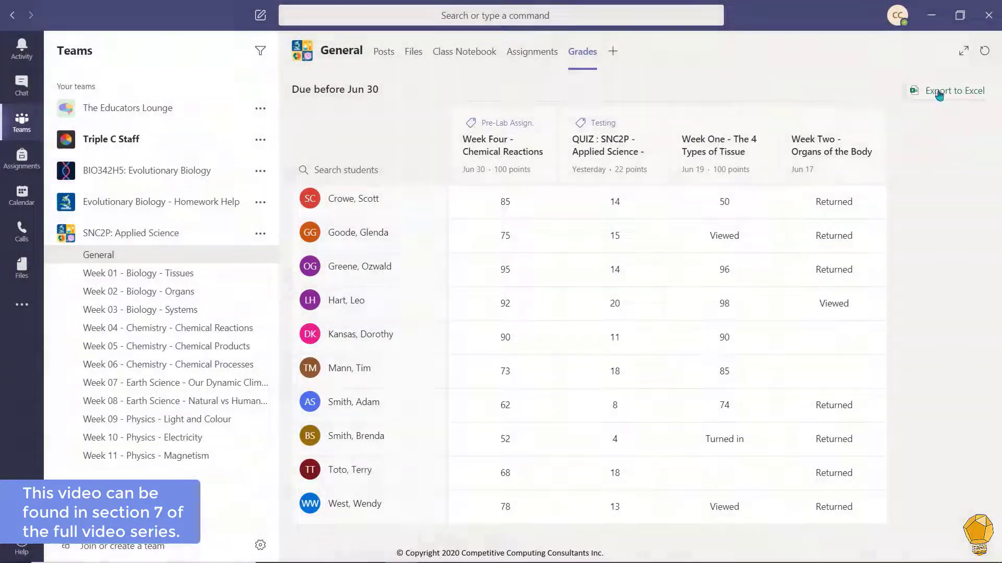
{"action": "left_click", "coordinate": [941, 93]}
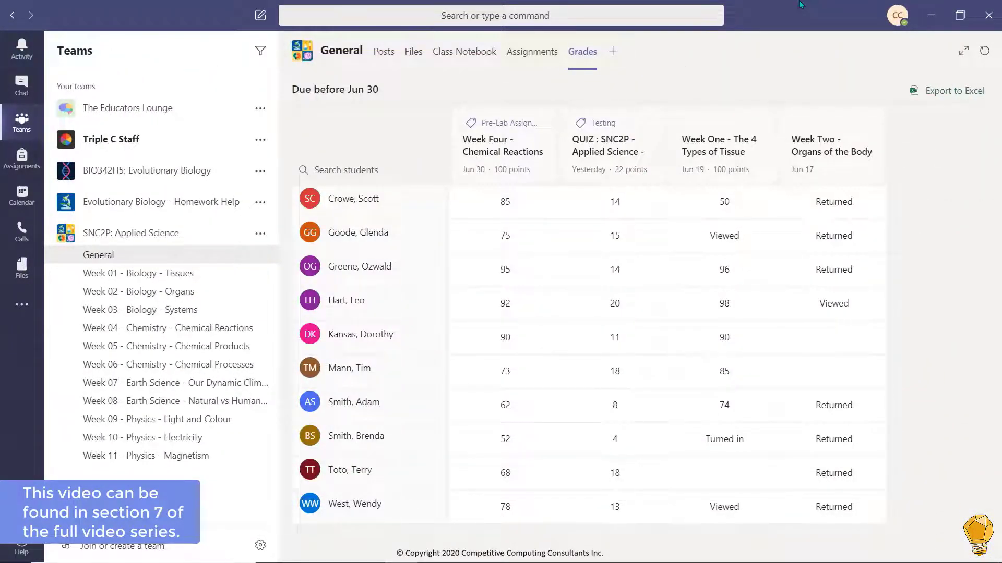
For the student with turned-in Week One work, return that assignment with 90 points and review the answers in the returned Tissues quiz.
{"action": "left_click", "coordinate": [380, 439]}
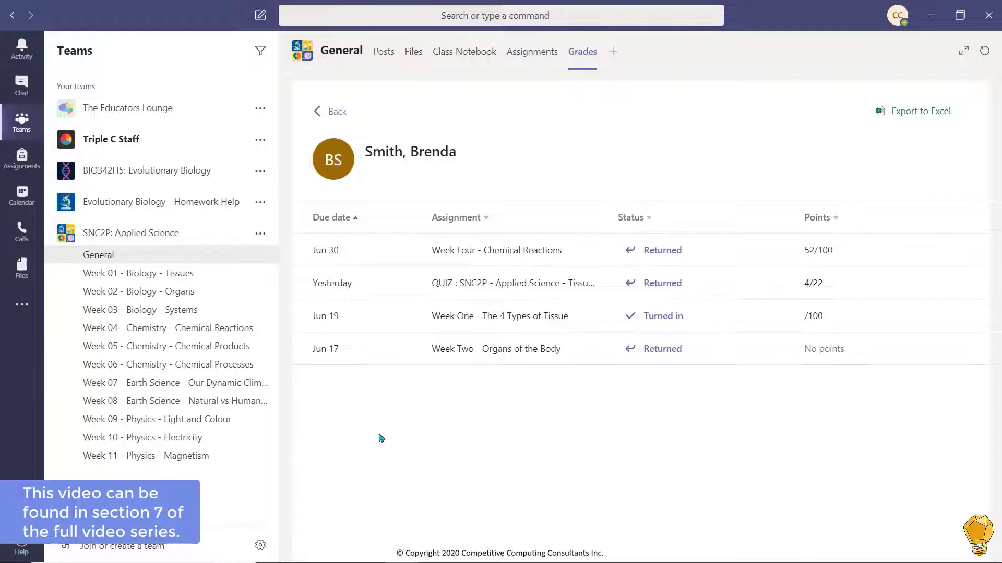
{"action": "left_click", "coordinate": [690, 318]}
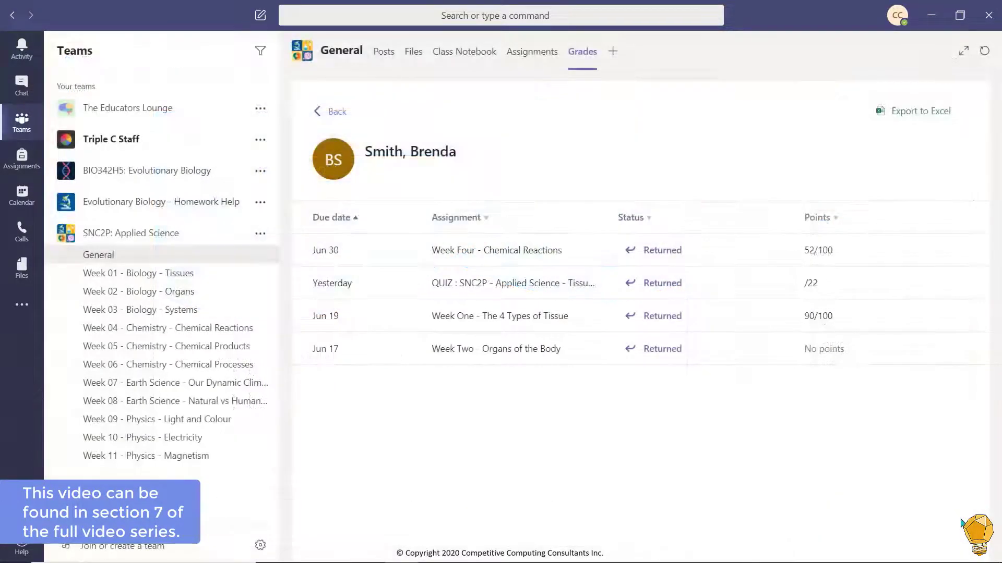
{"action": "left_click", "coordinate": [668, 288]}
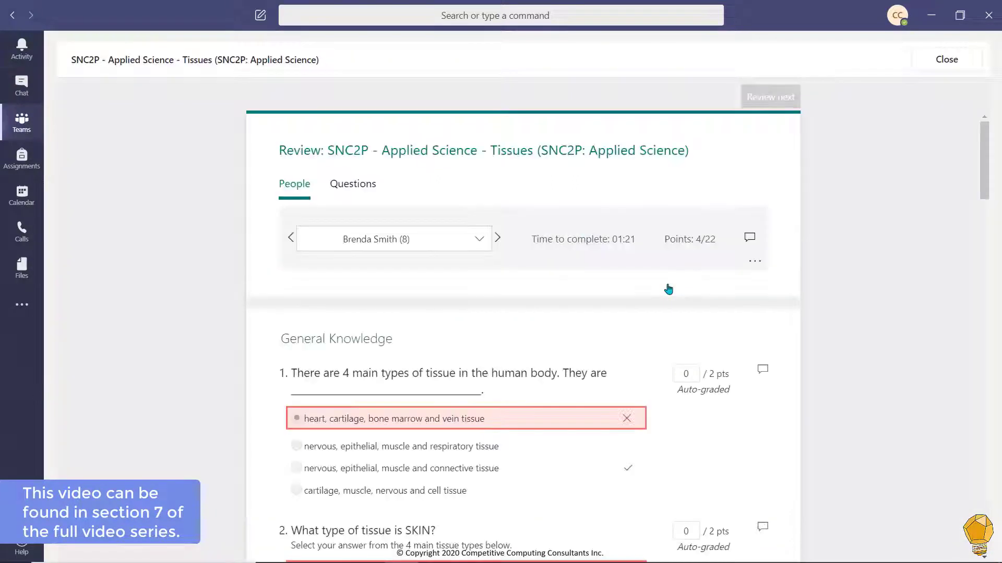
{"action": "scroll", "coordinate": [868, 276], "scroll_direction": "down", "scroll_amount": 4}
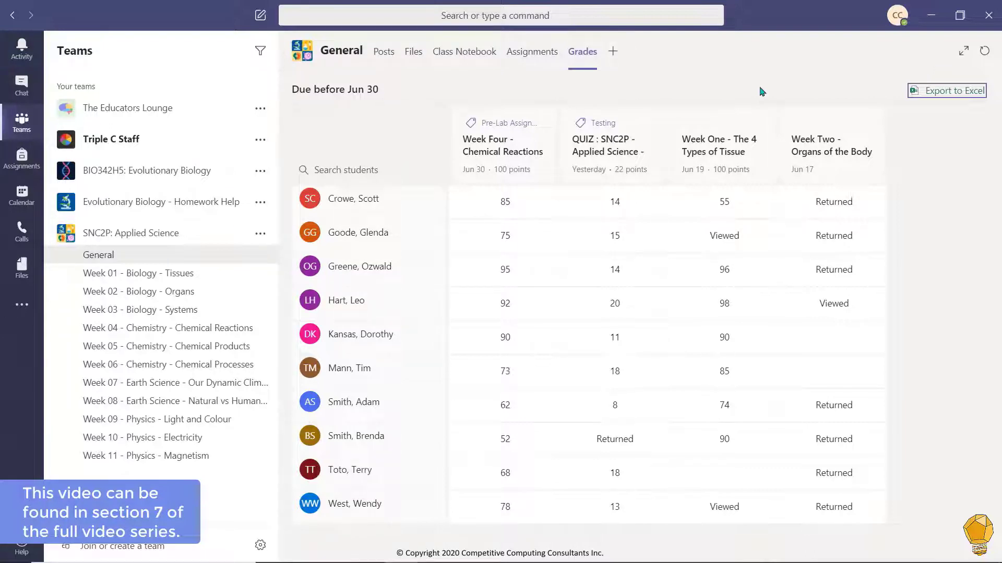
Set the first listed student's score for Week One - The 4 Types of Tissue to 58 and return it.
{"action": "left_click", "coordinate": [741, 202]}
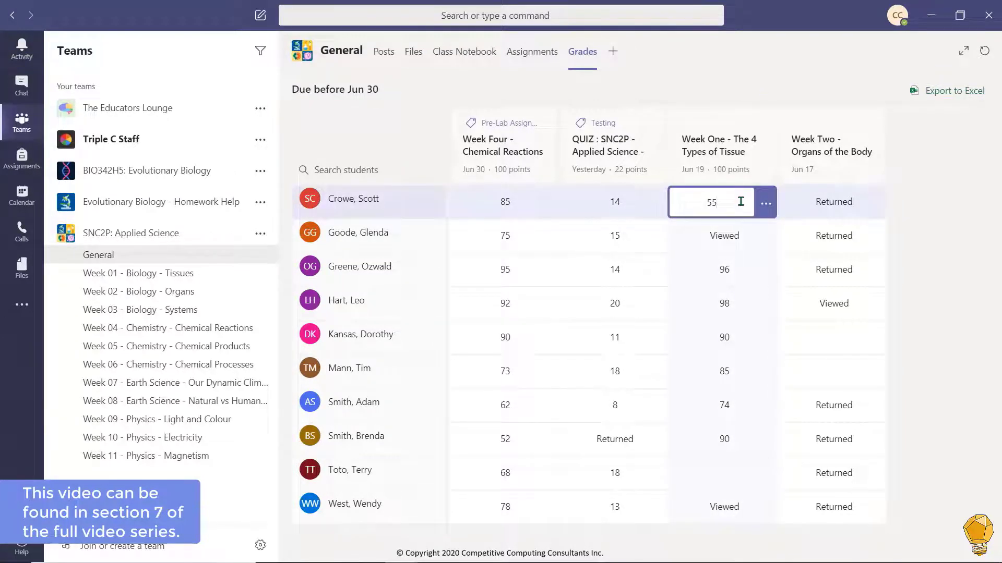
{"action": "type", "text": "8"}
{"action": "left_click", "coordinate": [765, 203]}
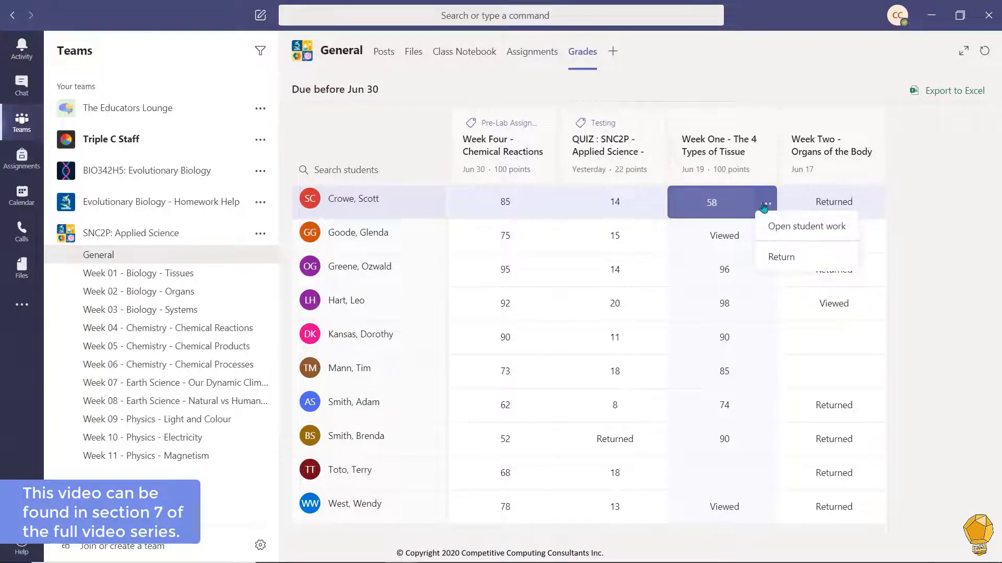
{"action": "left_click", "coordinate": [781, 257]}
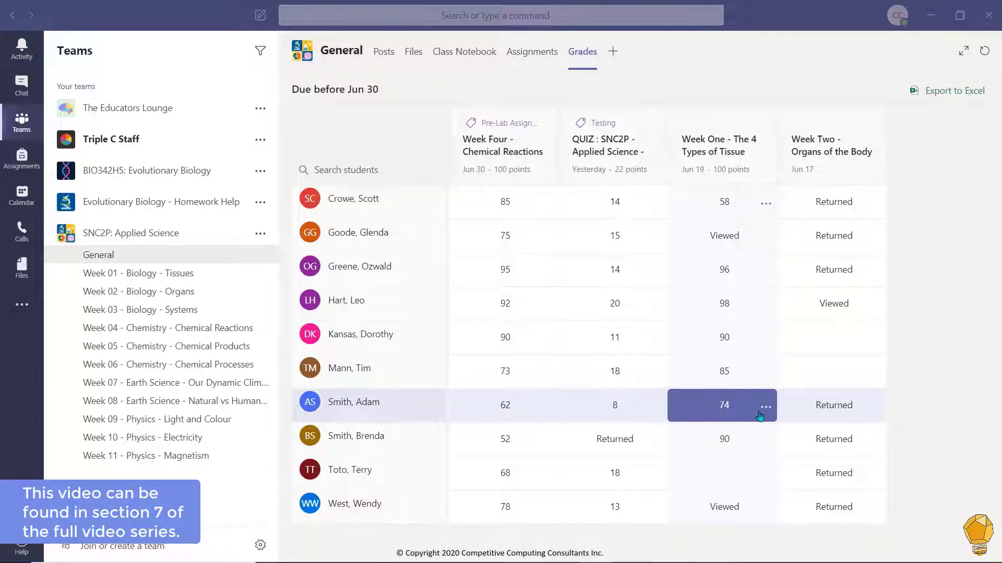
Open the Week 1 - Tissue - AS.docx submission from the grades, set its points to 76, and return it to the student.
{"action": "left_click", "coordinate": [762, 411]}
{"action": "left_click", "coordinate": [770, 429]}
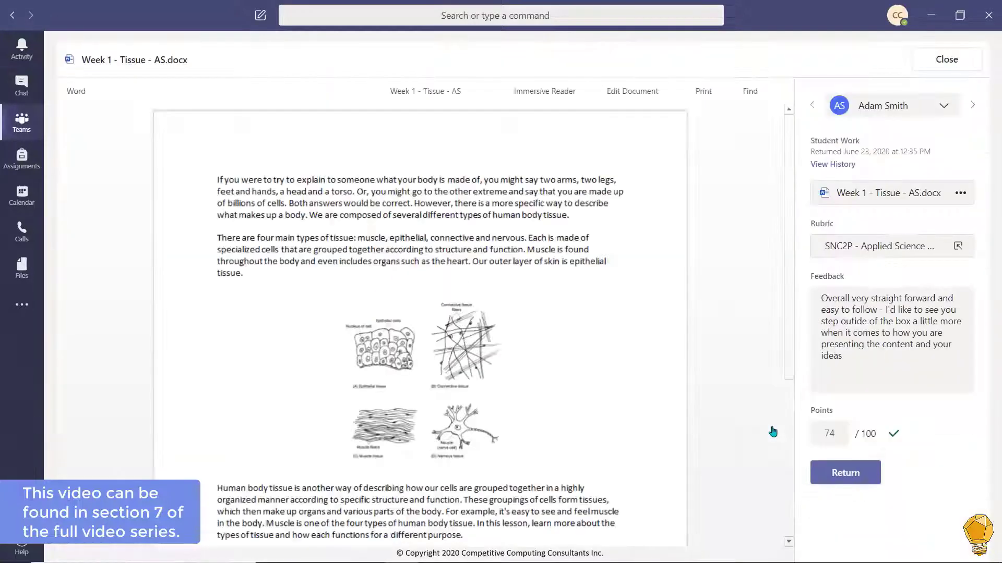
{"action": "left_click", "coordinate": [840, 436]}
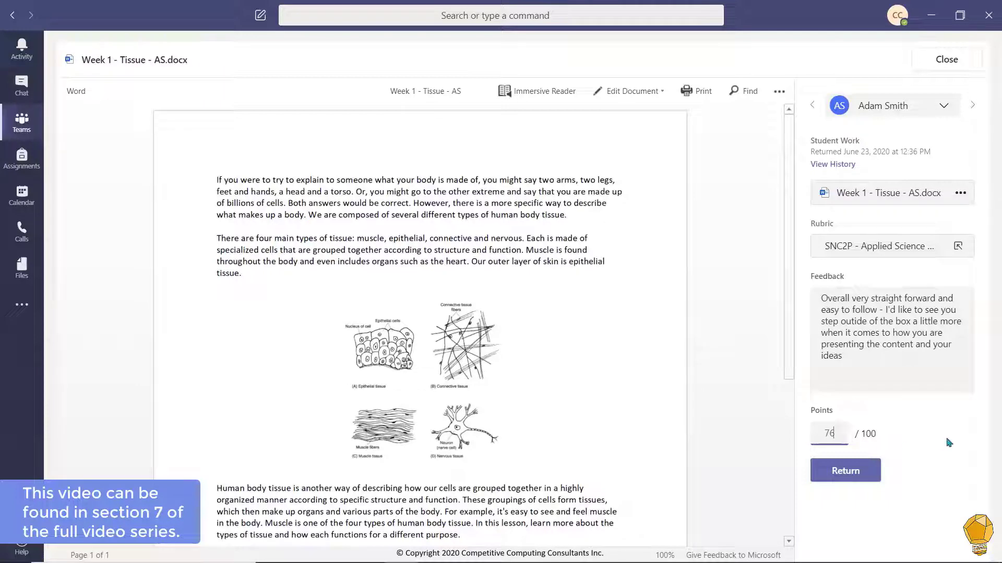
{"action": "left_click", "coordinate": [874, 471]}
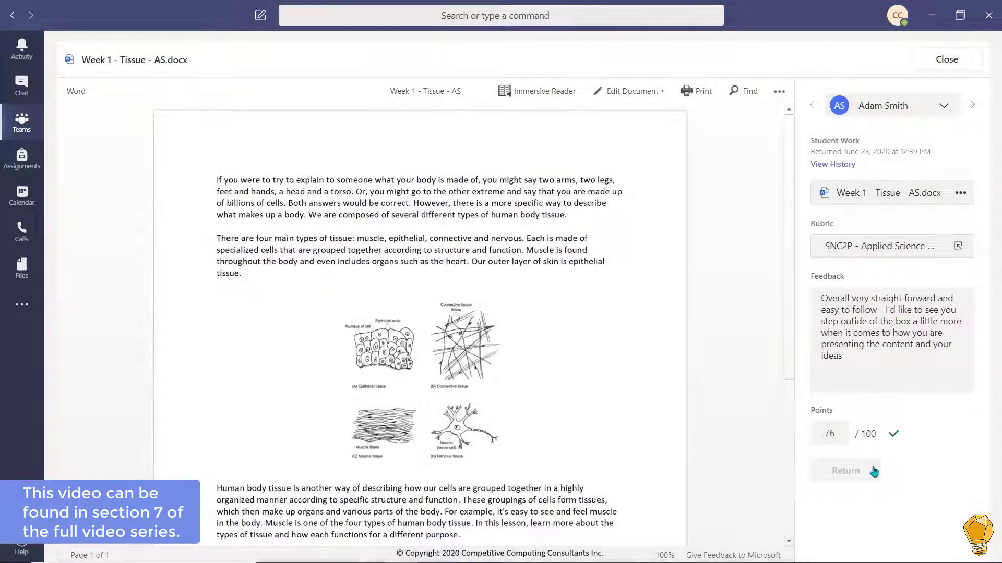
{"action": "left_click", "coordinate": [960, 66]}
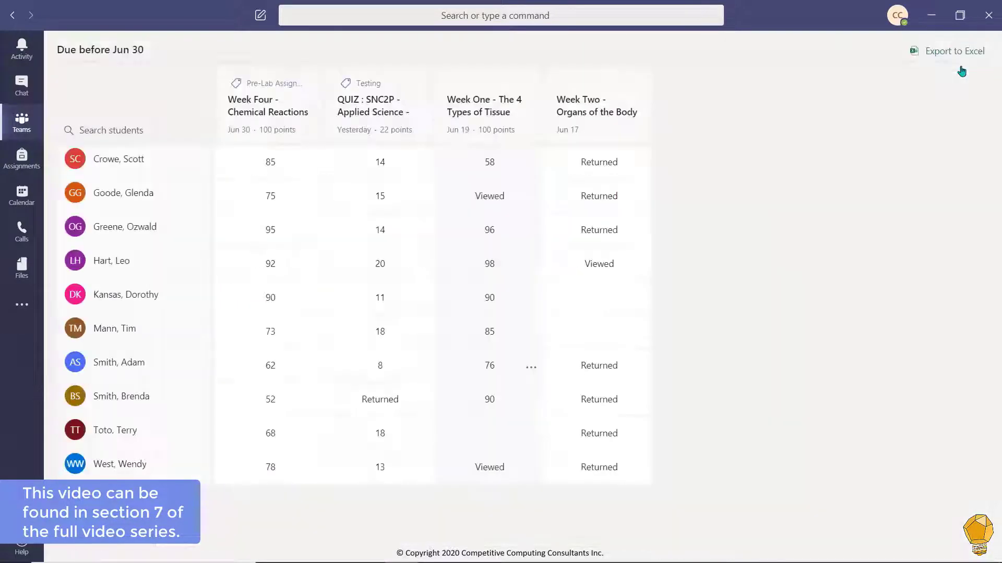